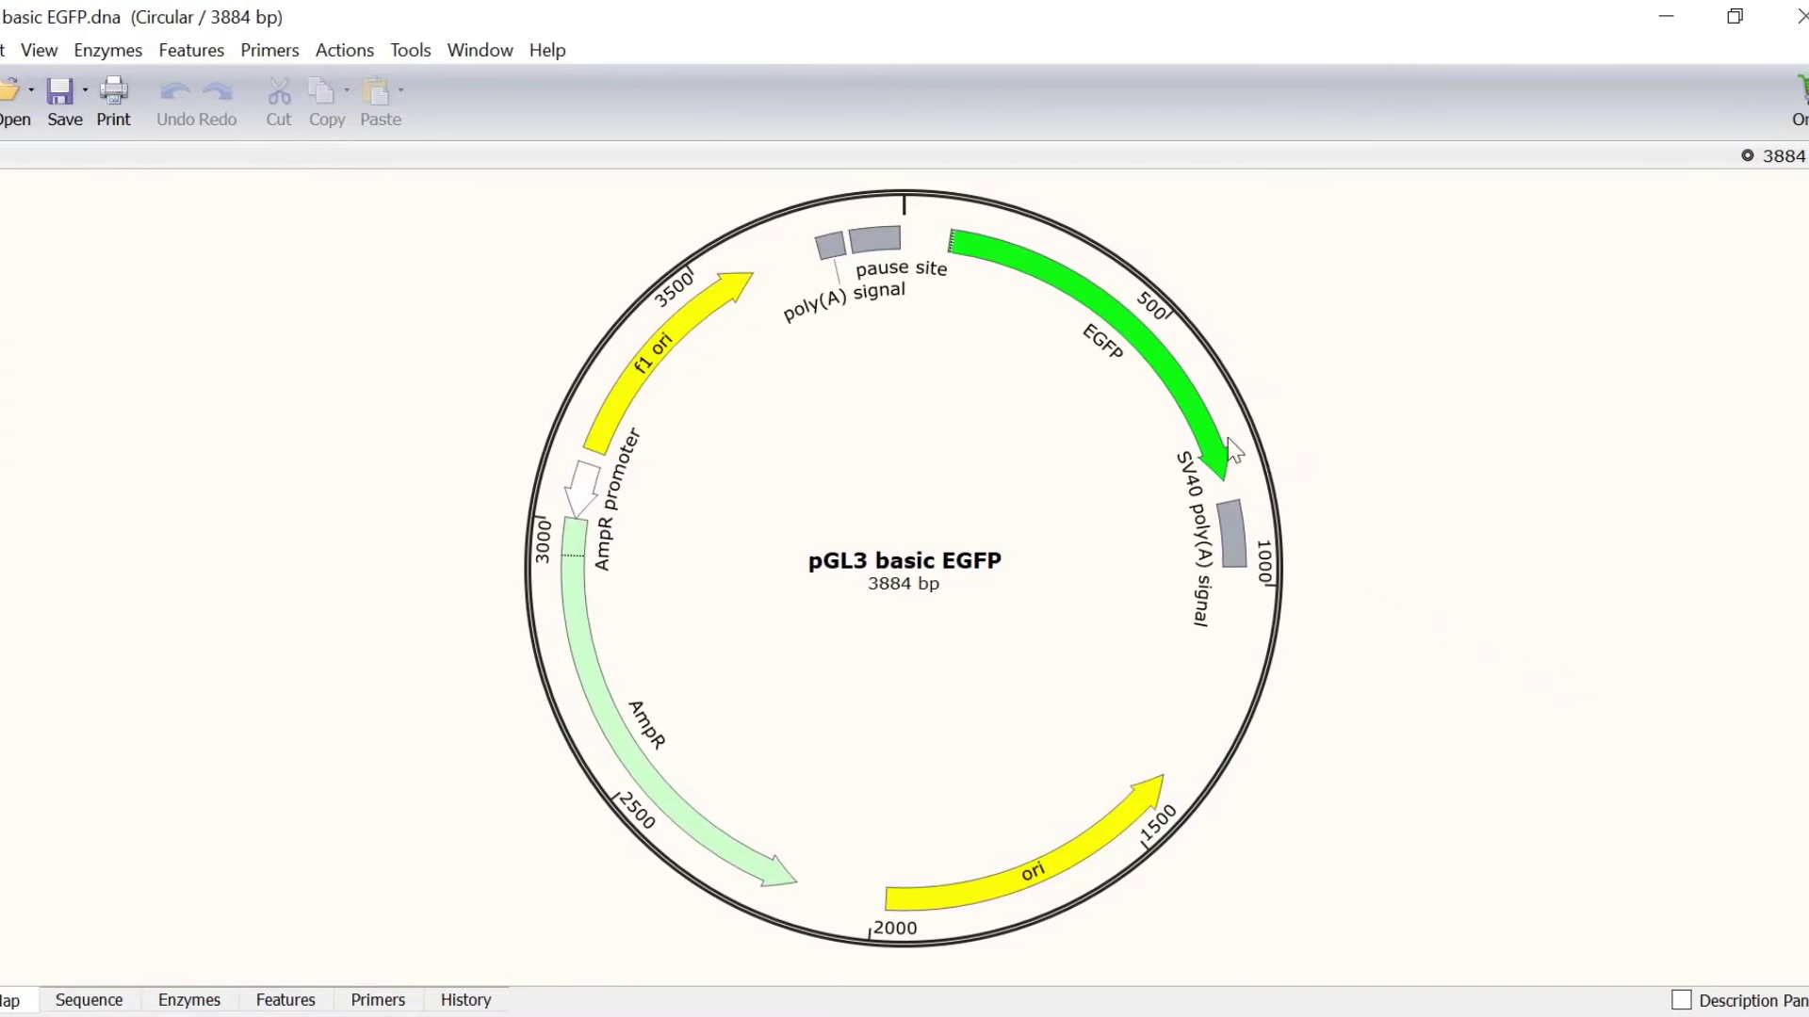
# - Look over the EGFP feature and the BDNF promoter file, then return to the pGL3 basic EGFP plasmid
pyautogui.click(1186, 415)
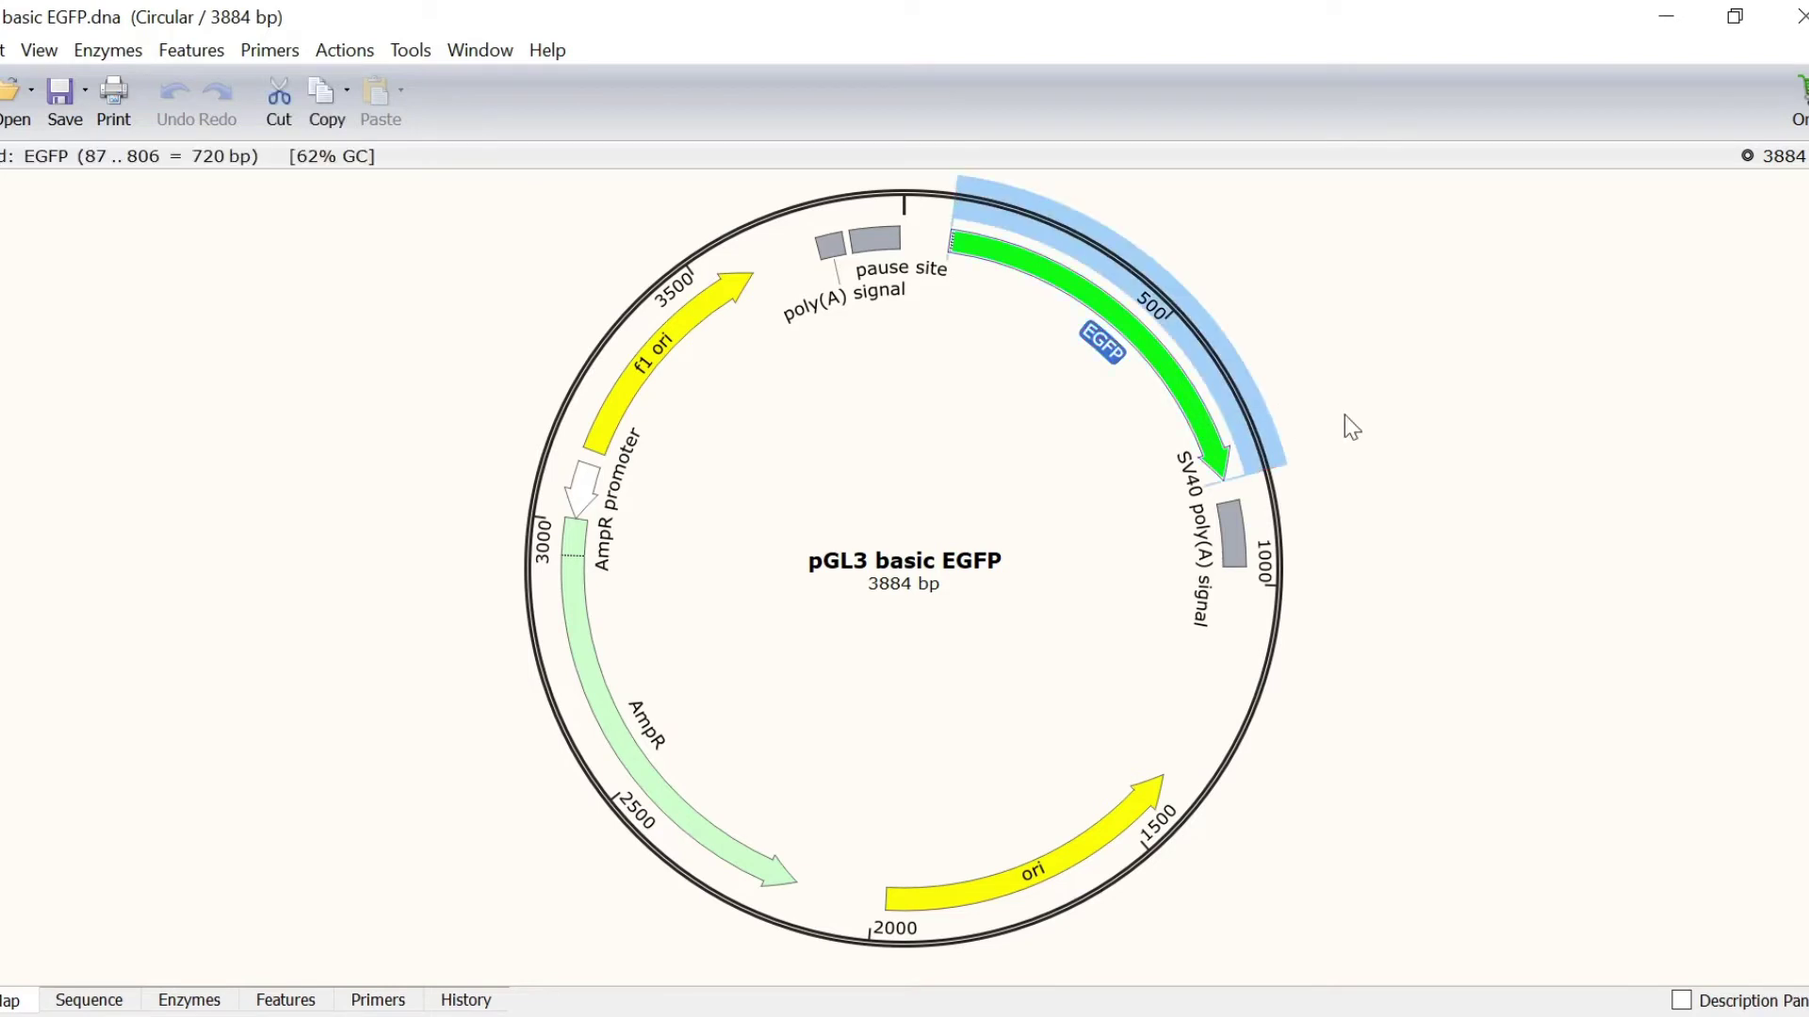
pyautogui.click(480, 50)
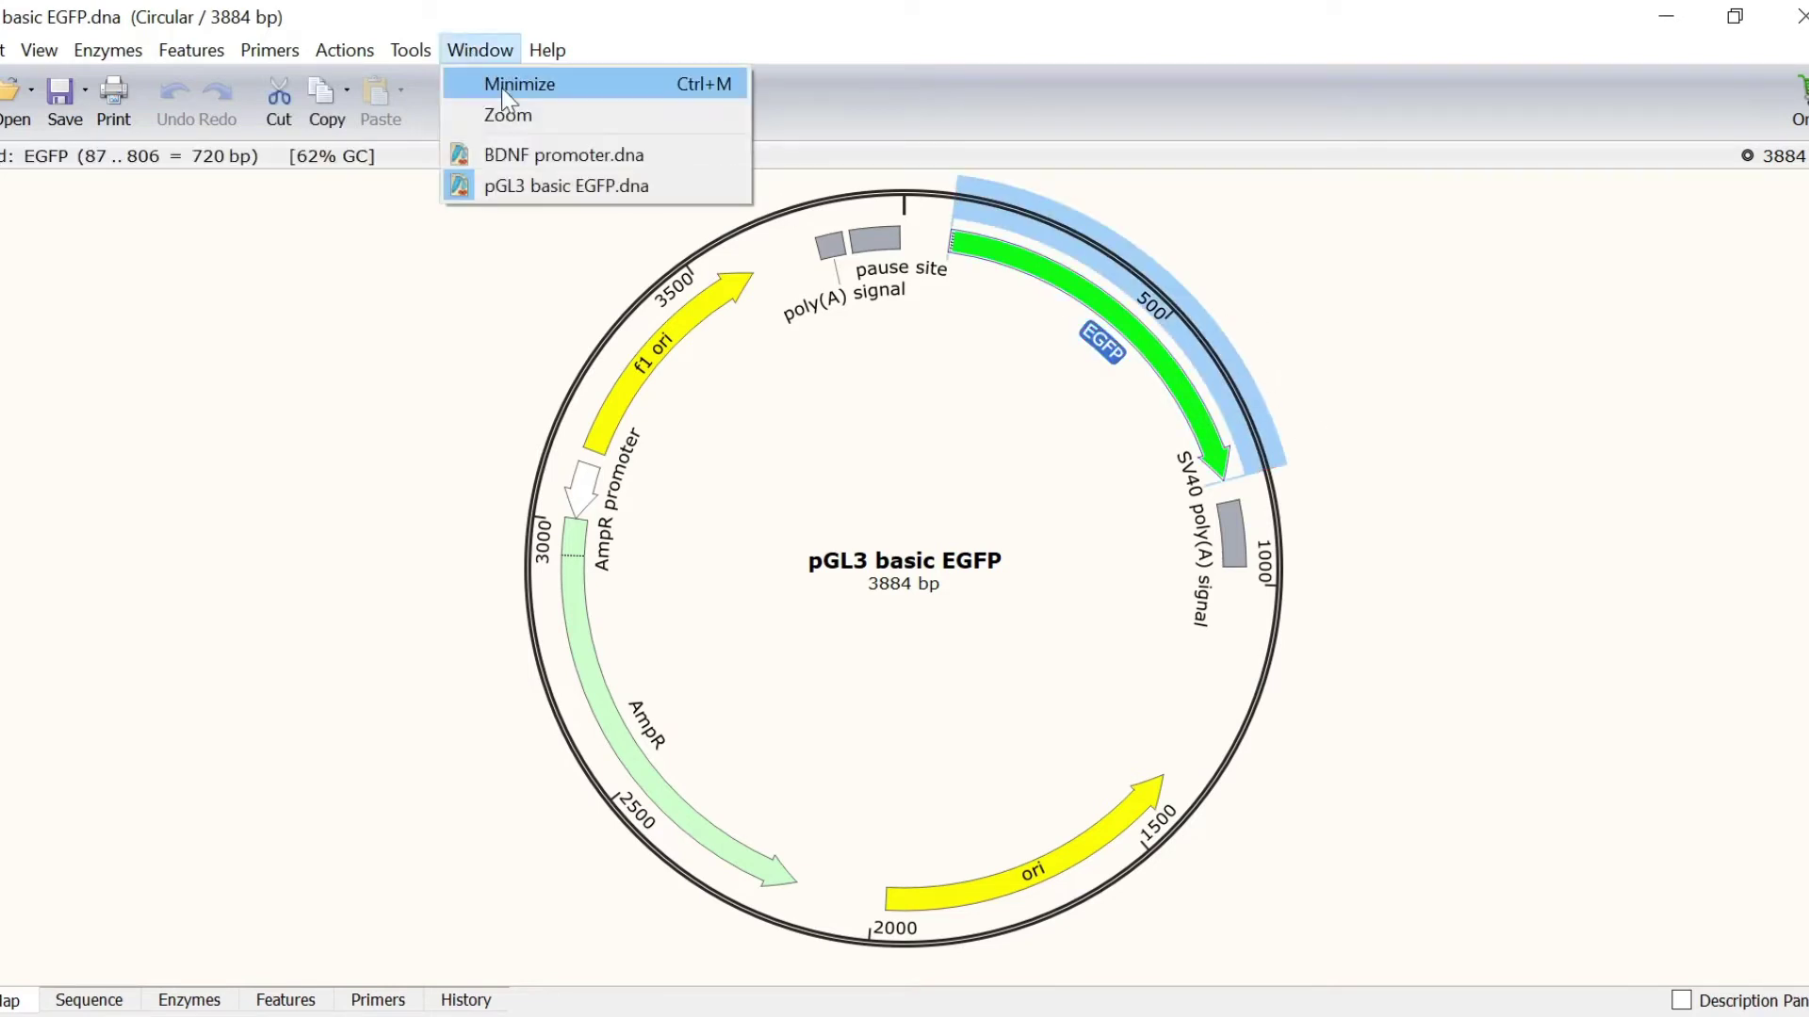
pyautogui.click(531, 146)
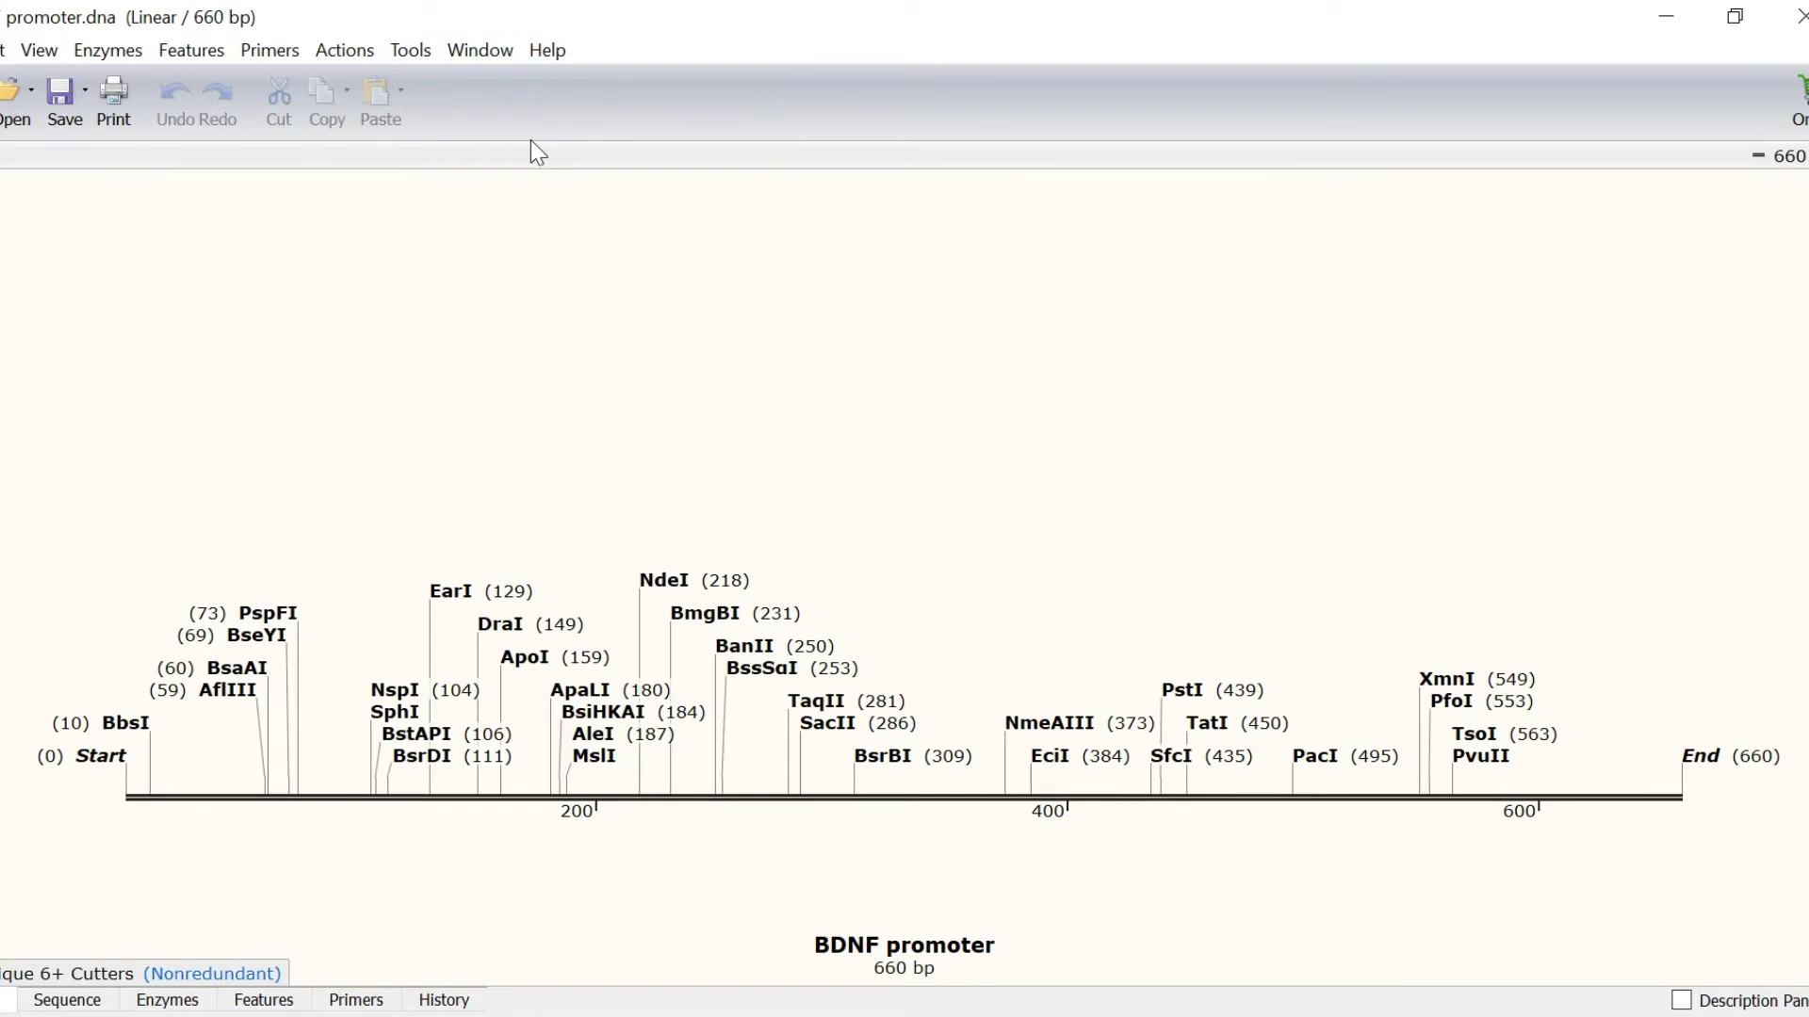
pyautogui.click(495, 58)
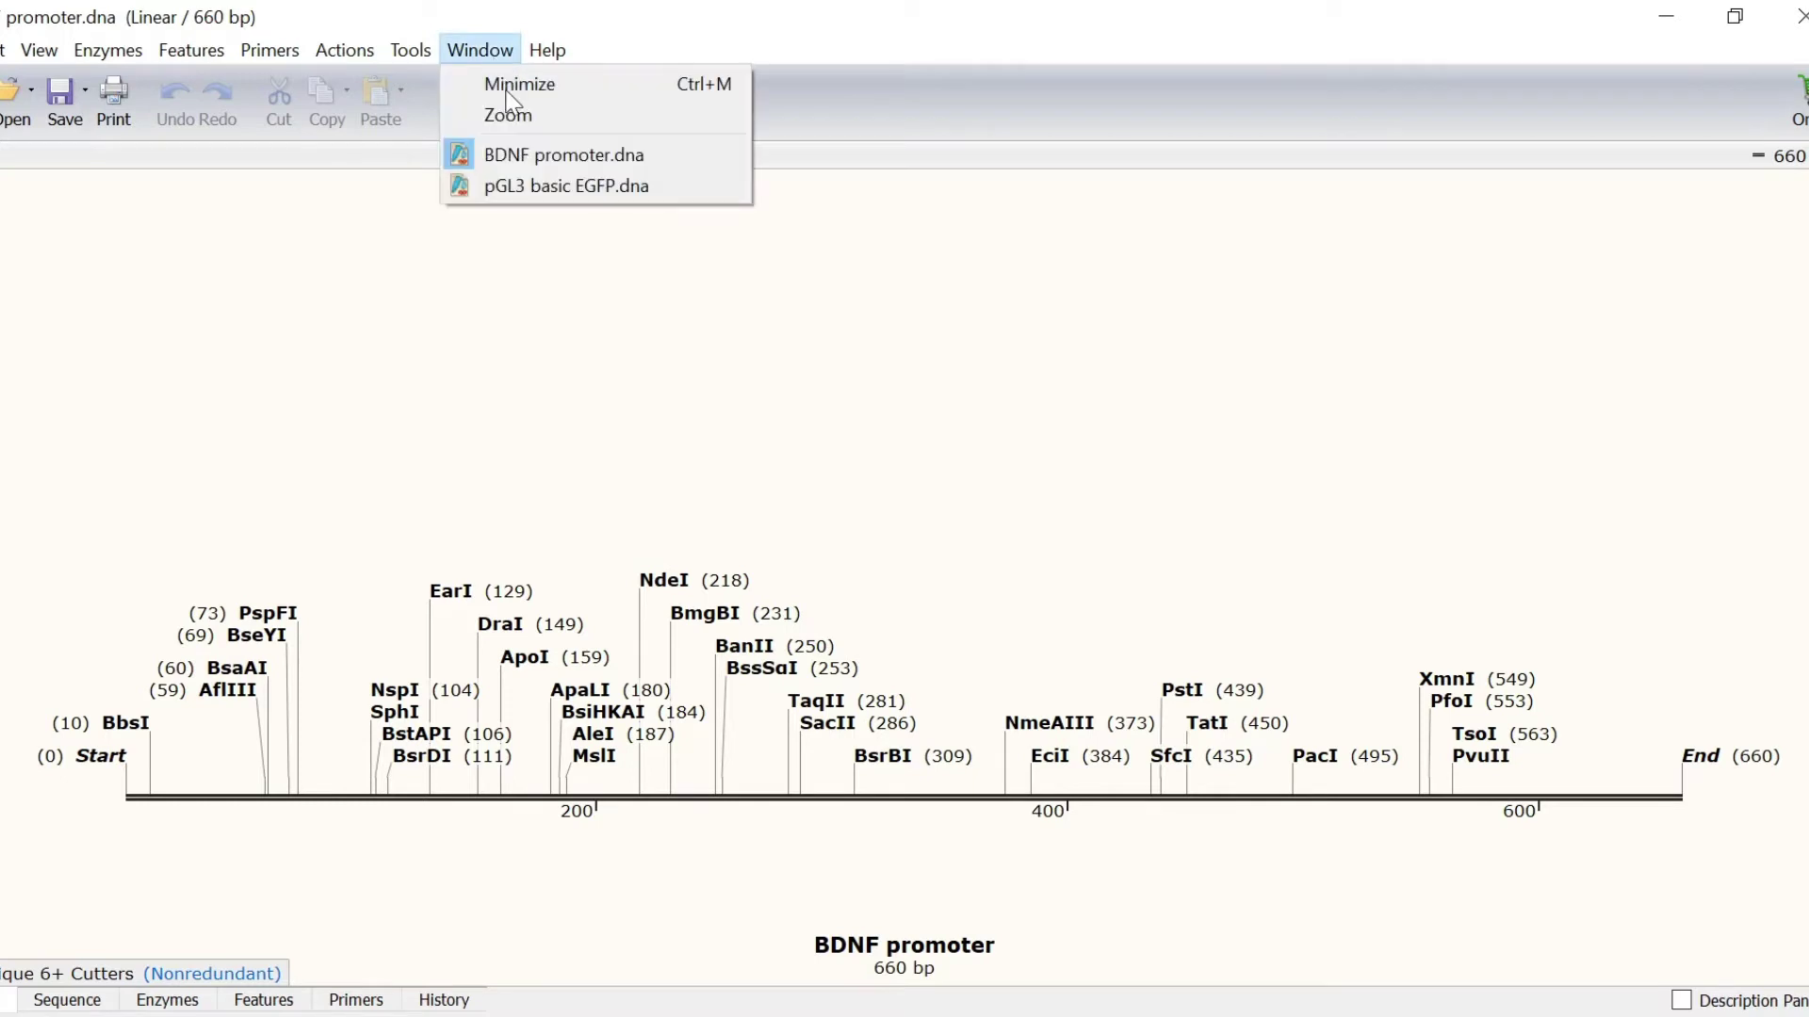
pyautogui.click(525, 186)
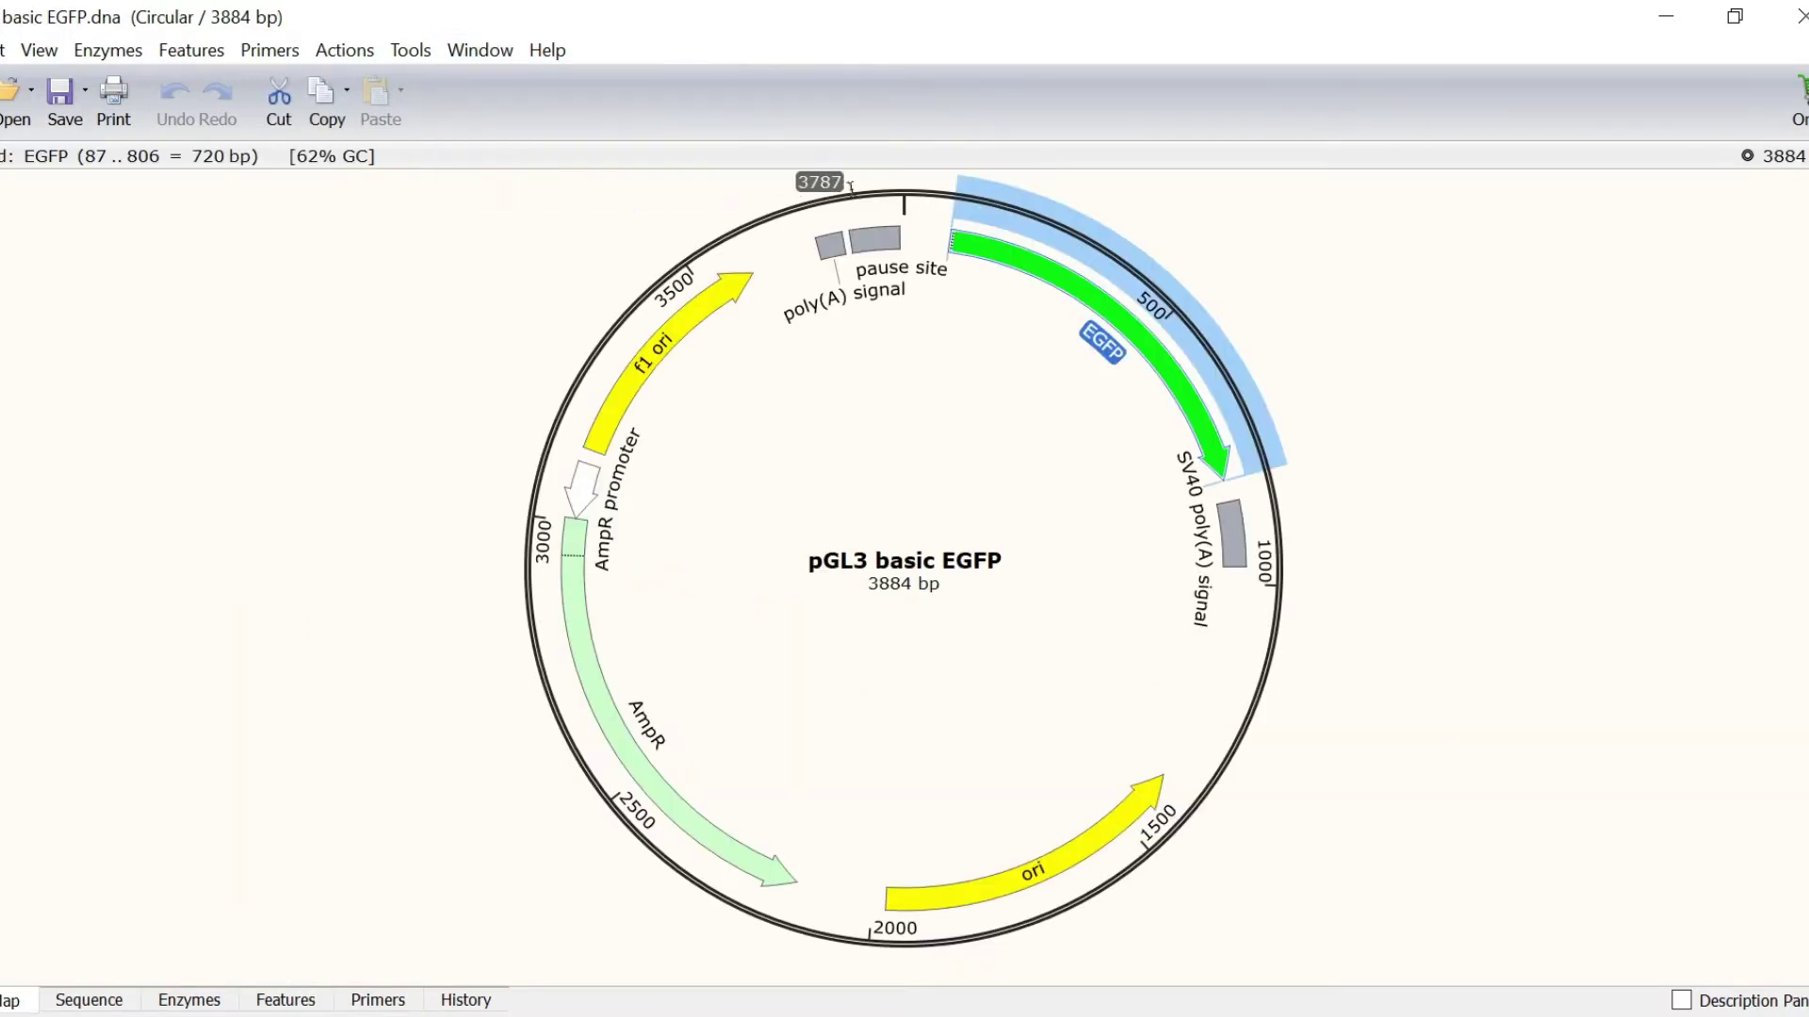
pyautogui.click(938, 196)
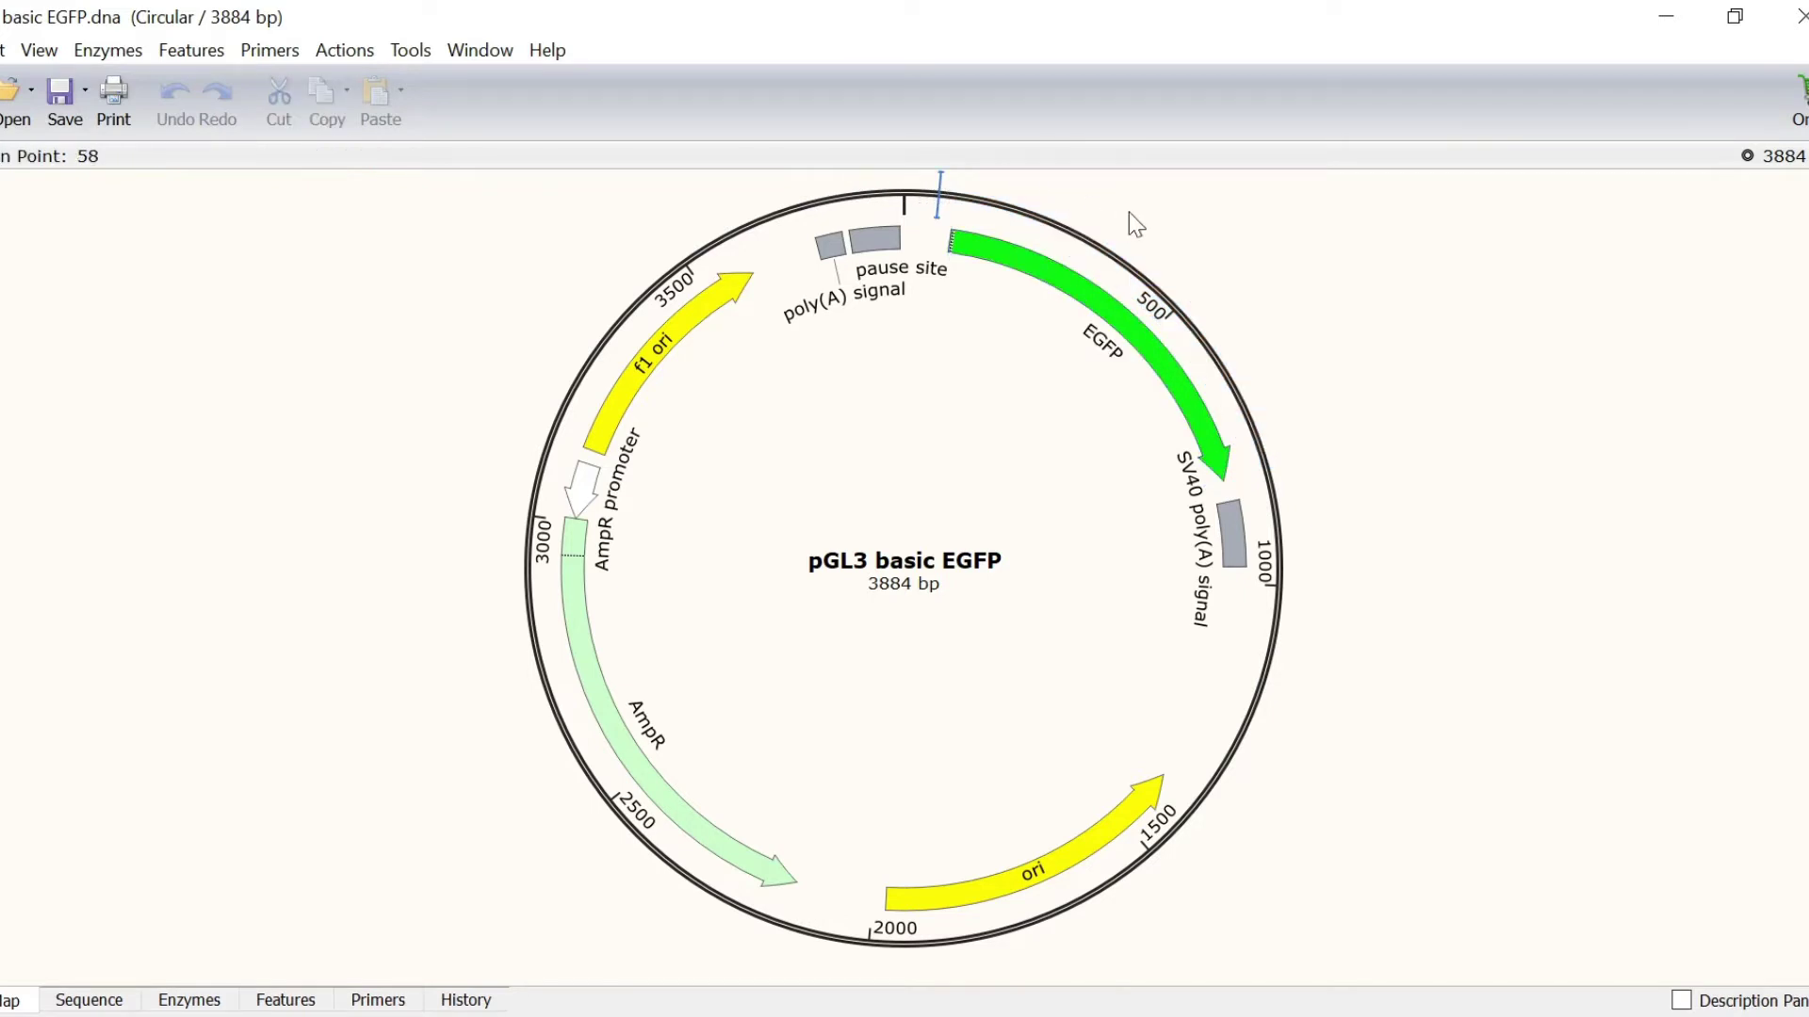
# - Start an In-Fusion Insert Fragment cloning and bring up the vector file choices
pyautogui.click(343, 53)
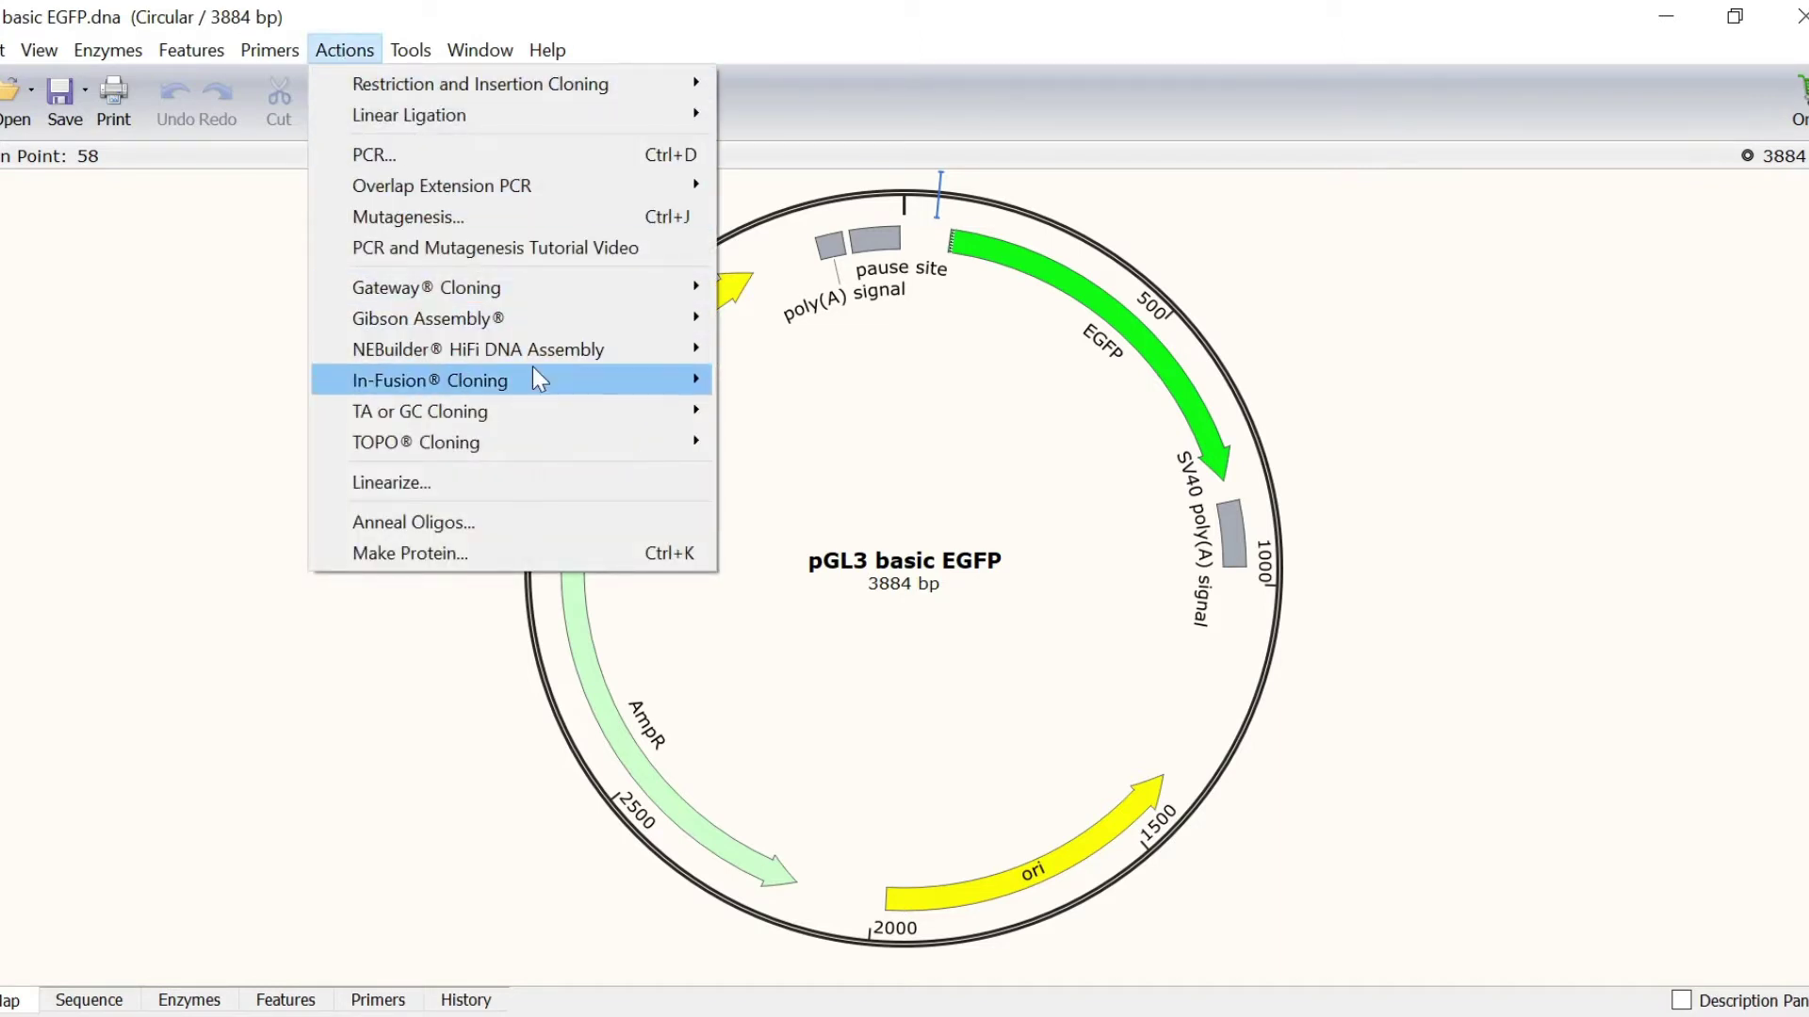
pyautogui.moveTo(533, 376)
pyautogui.click(754, 382)
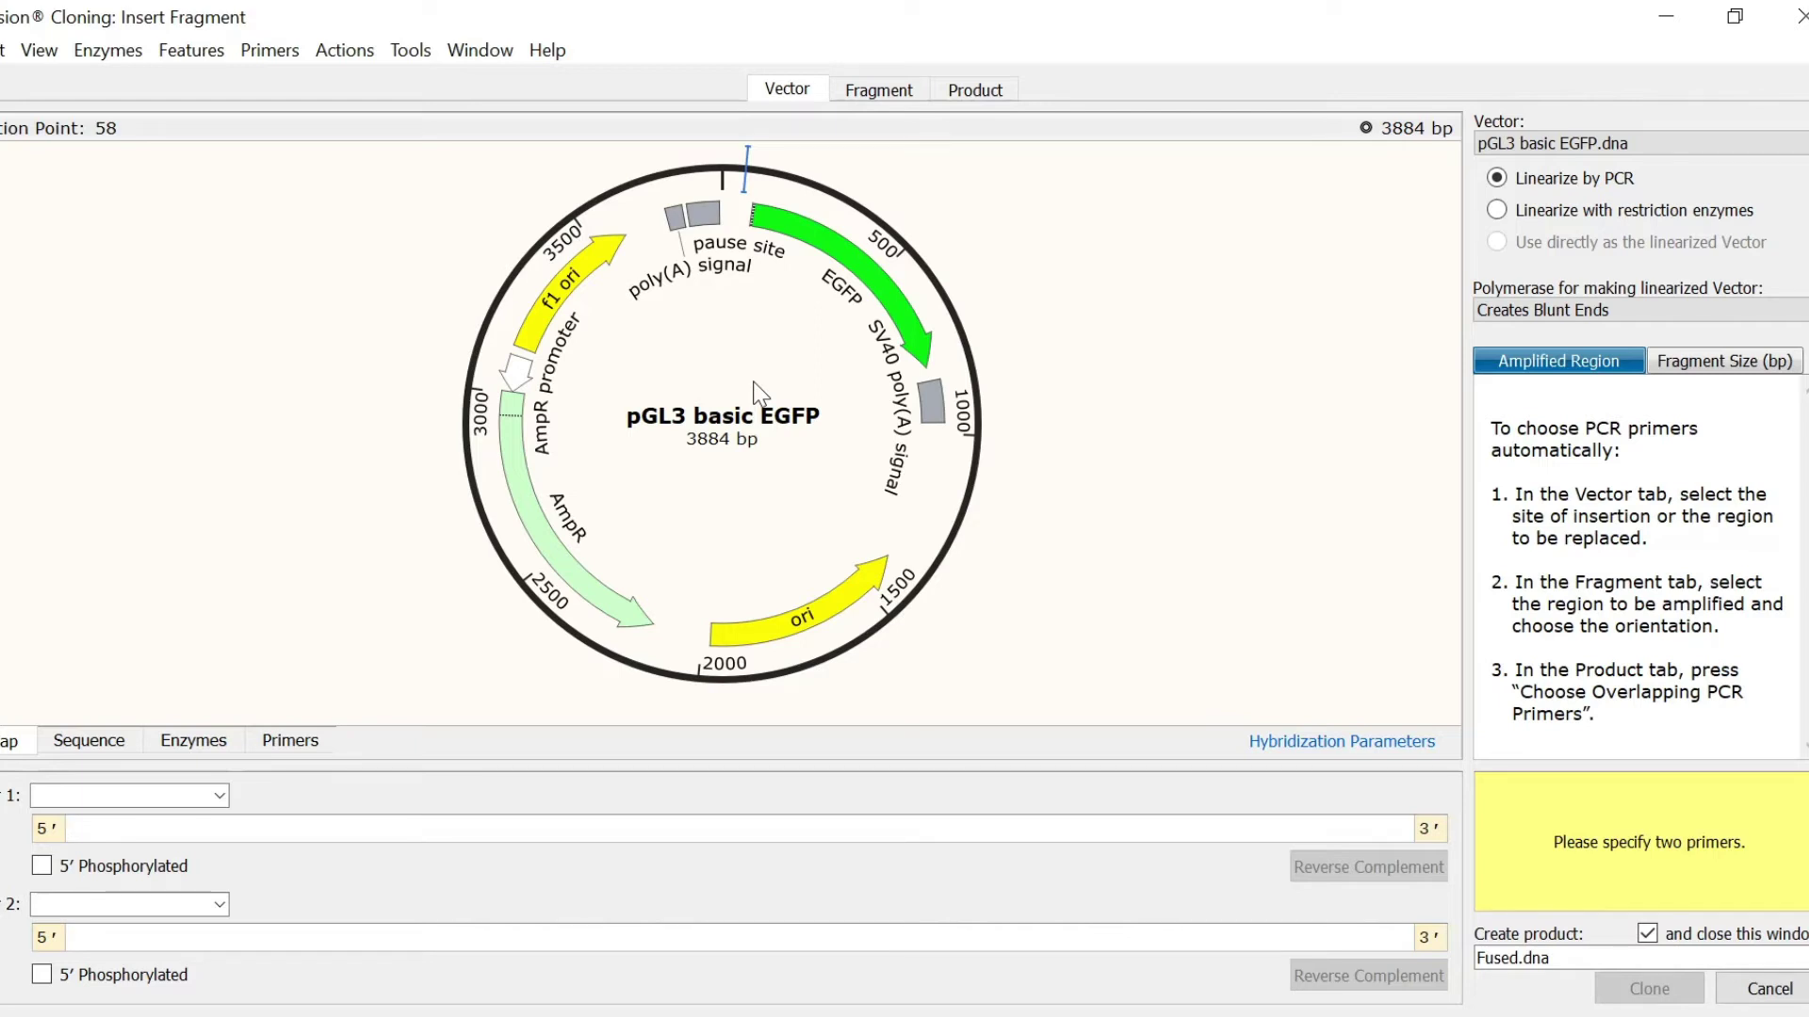
pyautogui.click(1503, 146)
# - Use pGL3 basic EGFP.dna as the vector with the insertion site at position 81, just before EGFP
pyautogui.click(1580, 215)
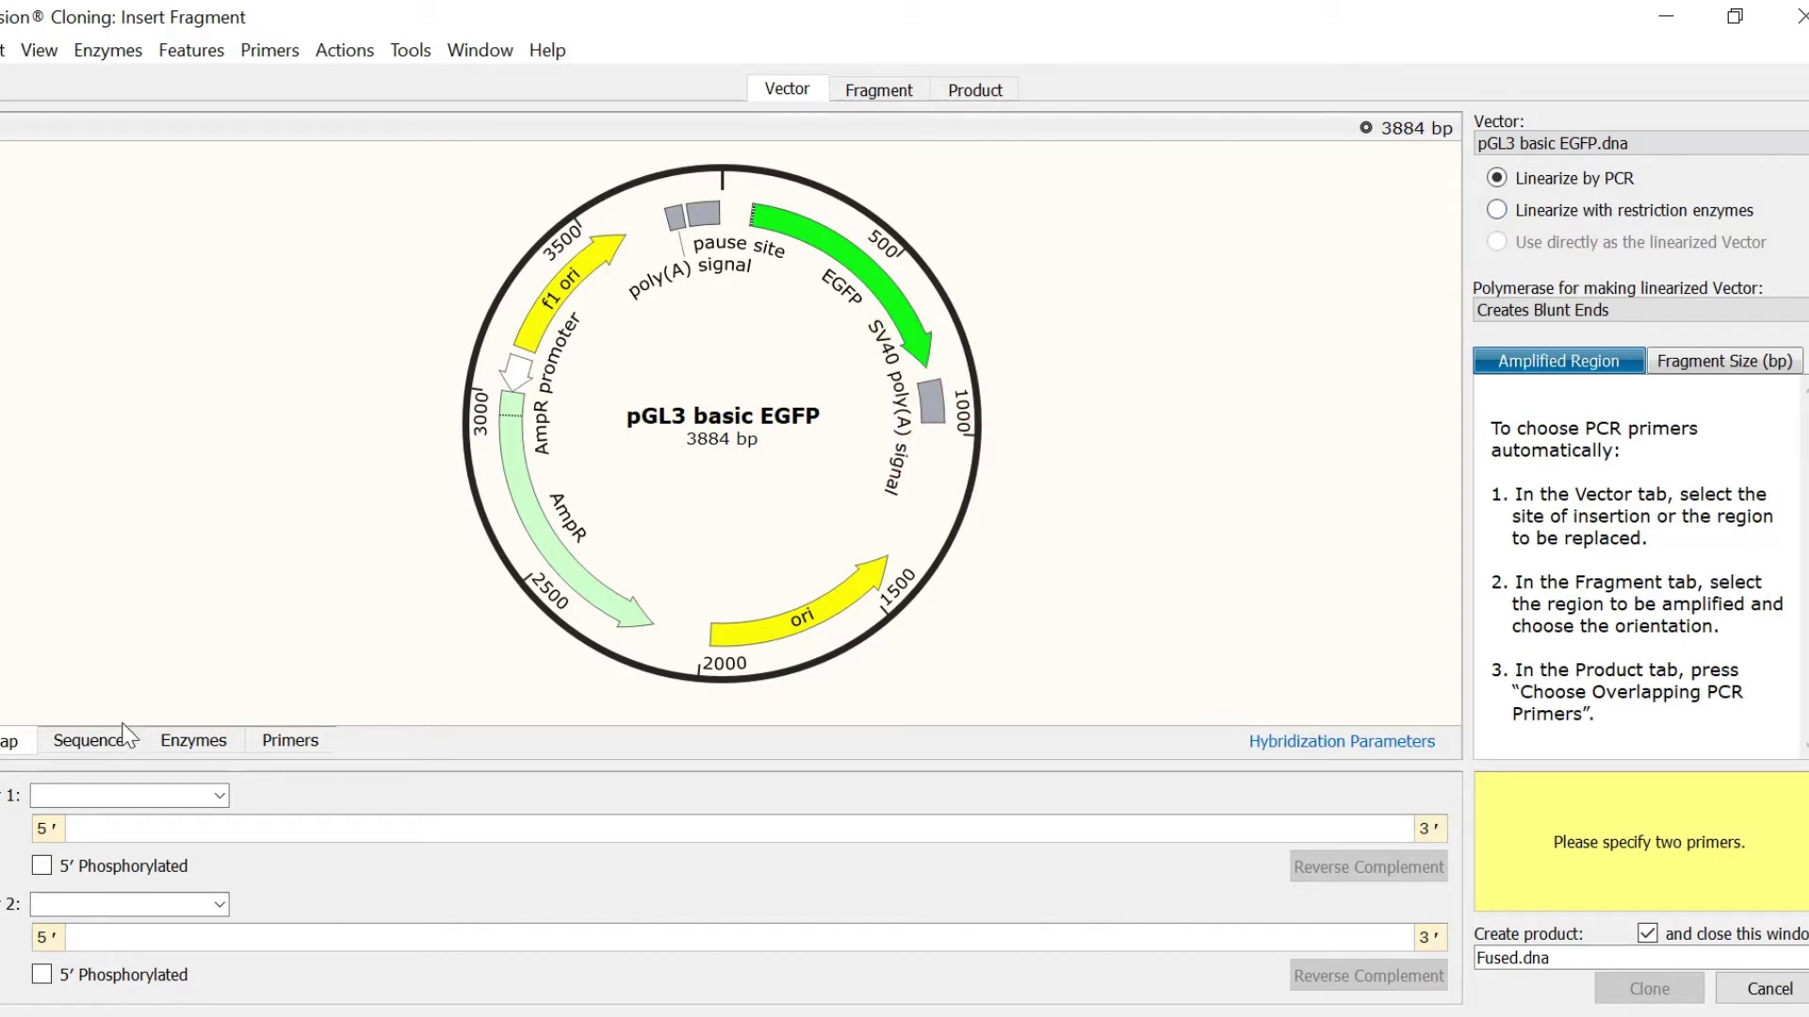
pyautogui.click(88, 741)
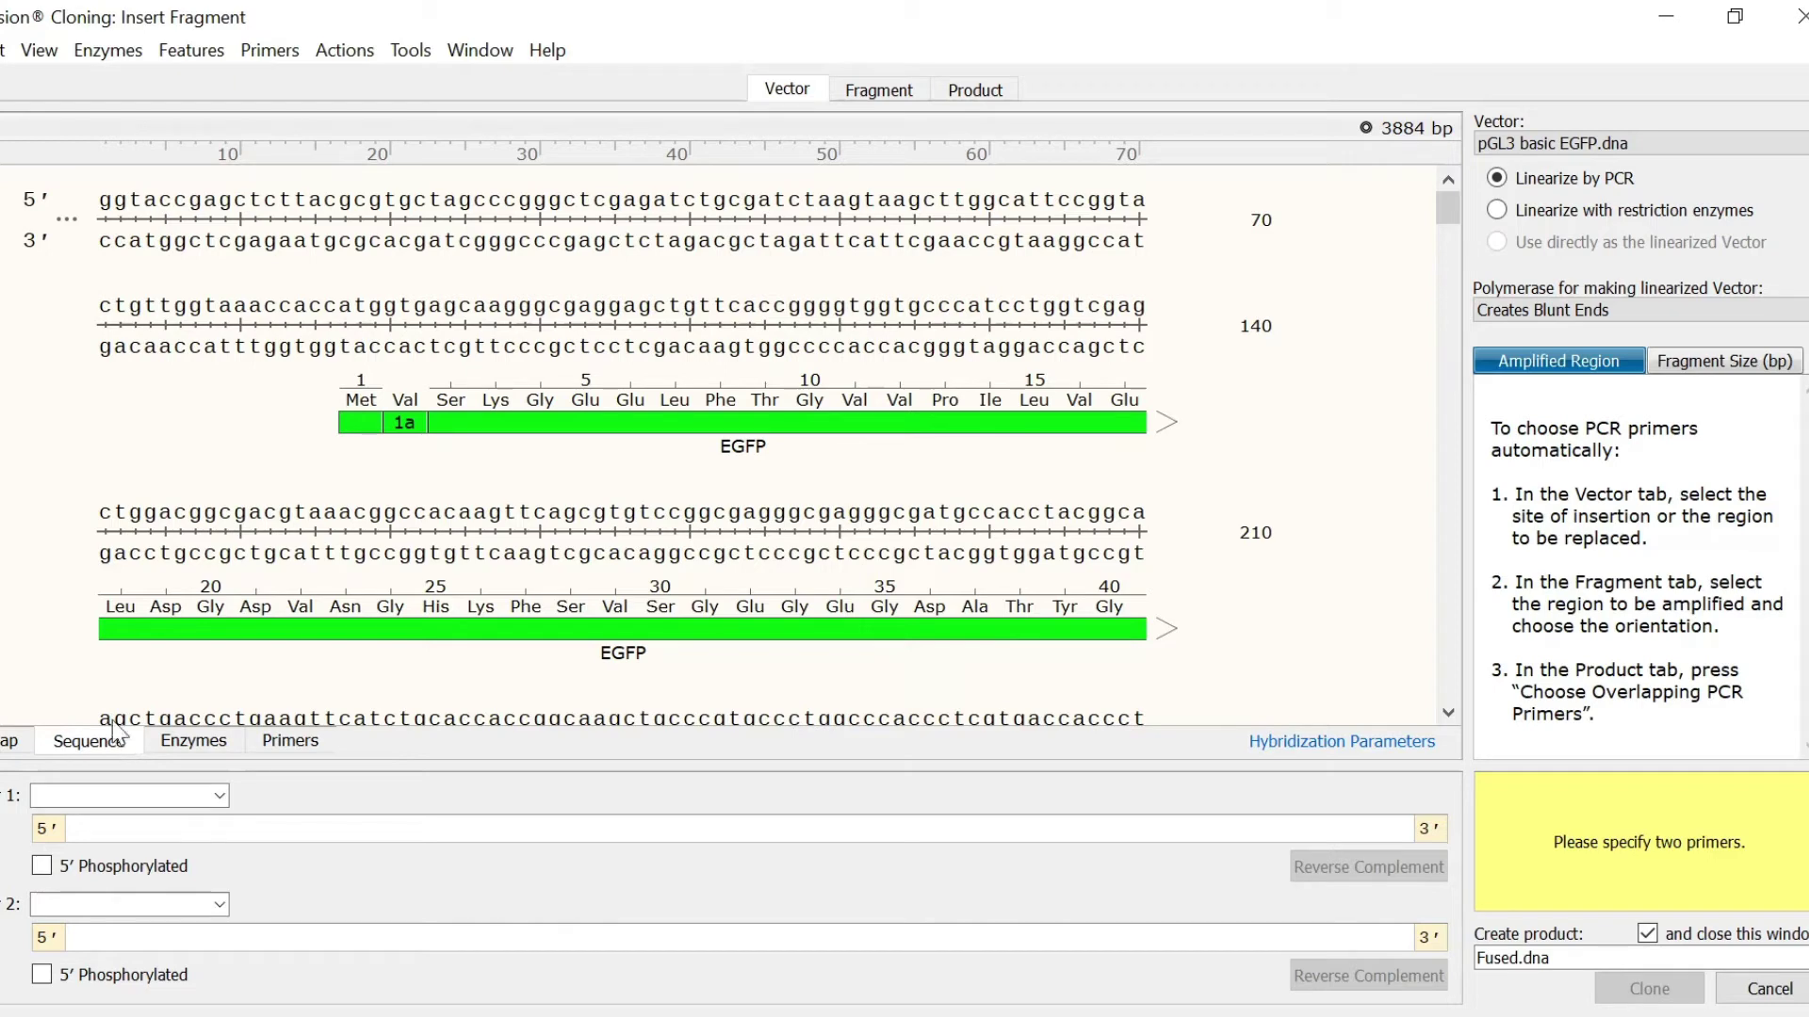
pyautogui.click(264, 346)
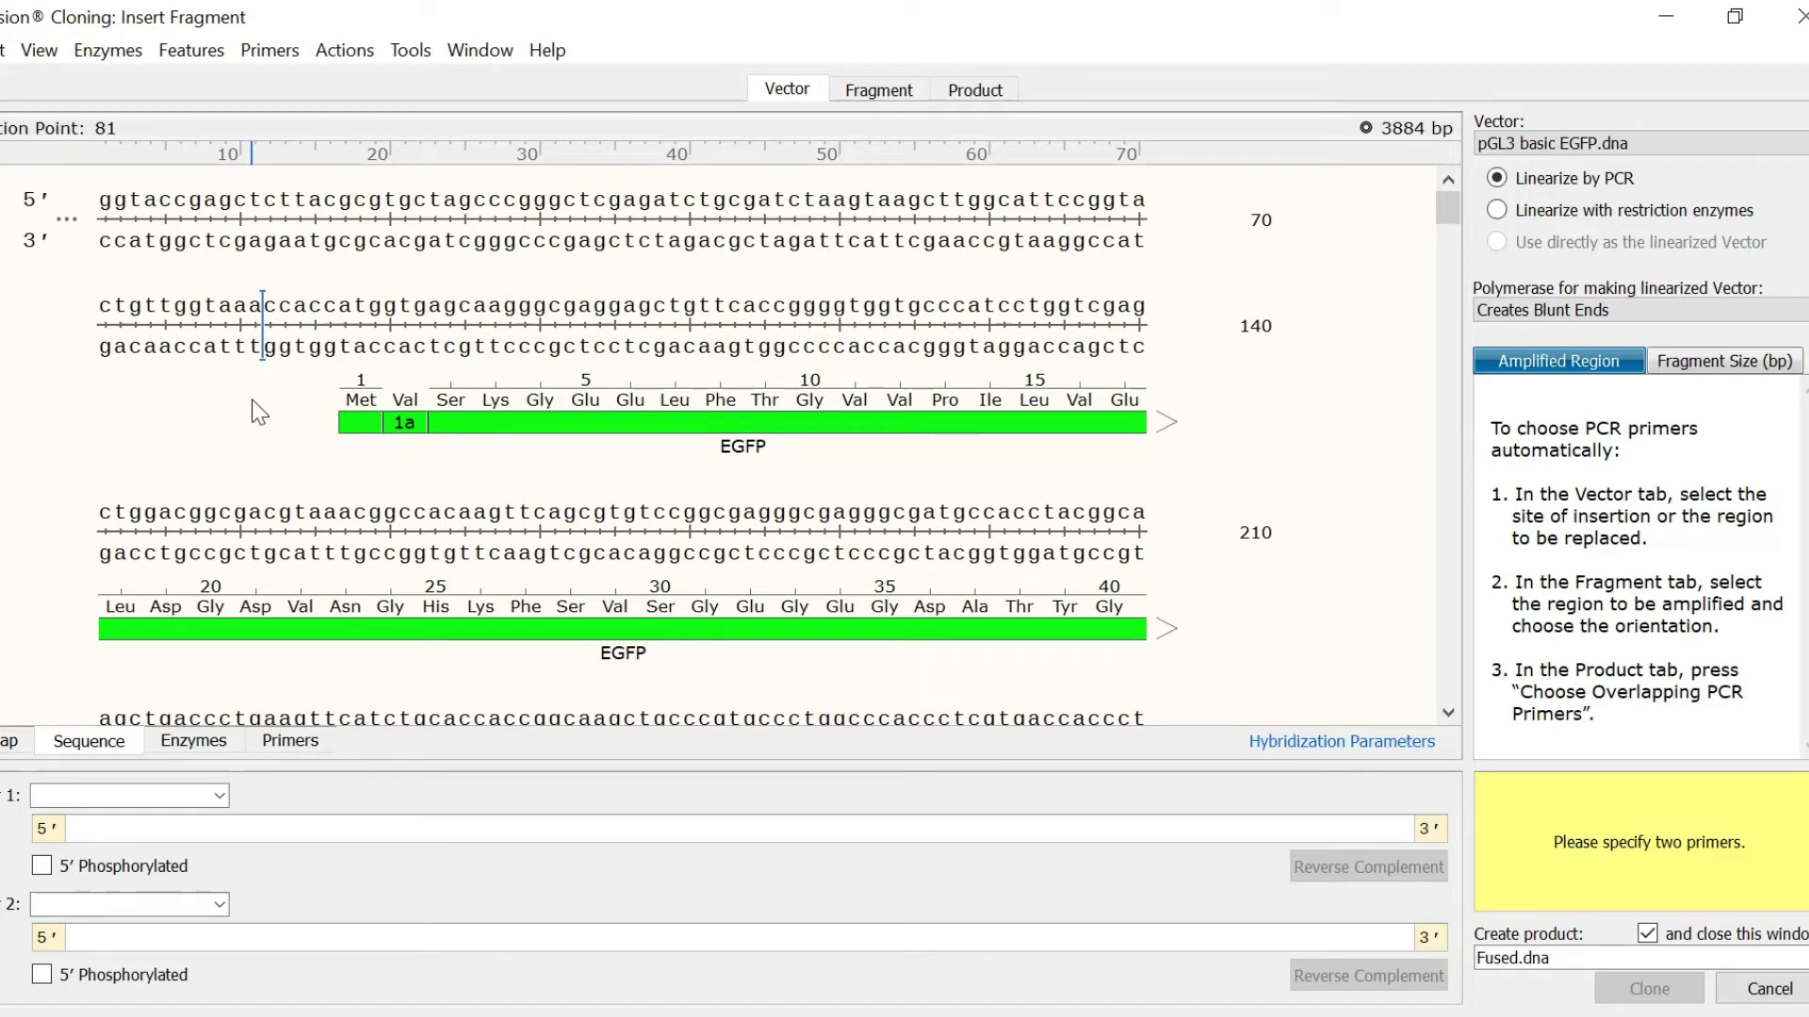
pyautogui.moveTo(130, 311); pyautogui.dragTo(311, 315)
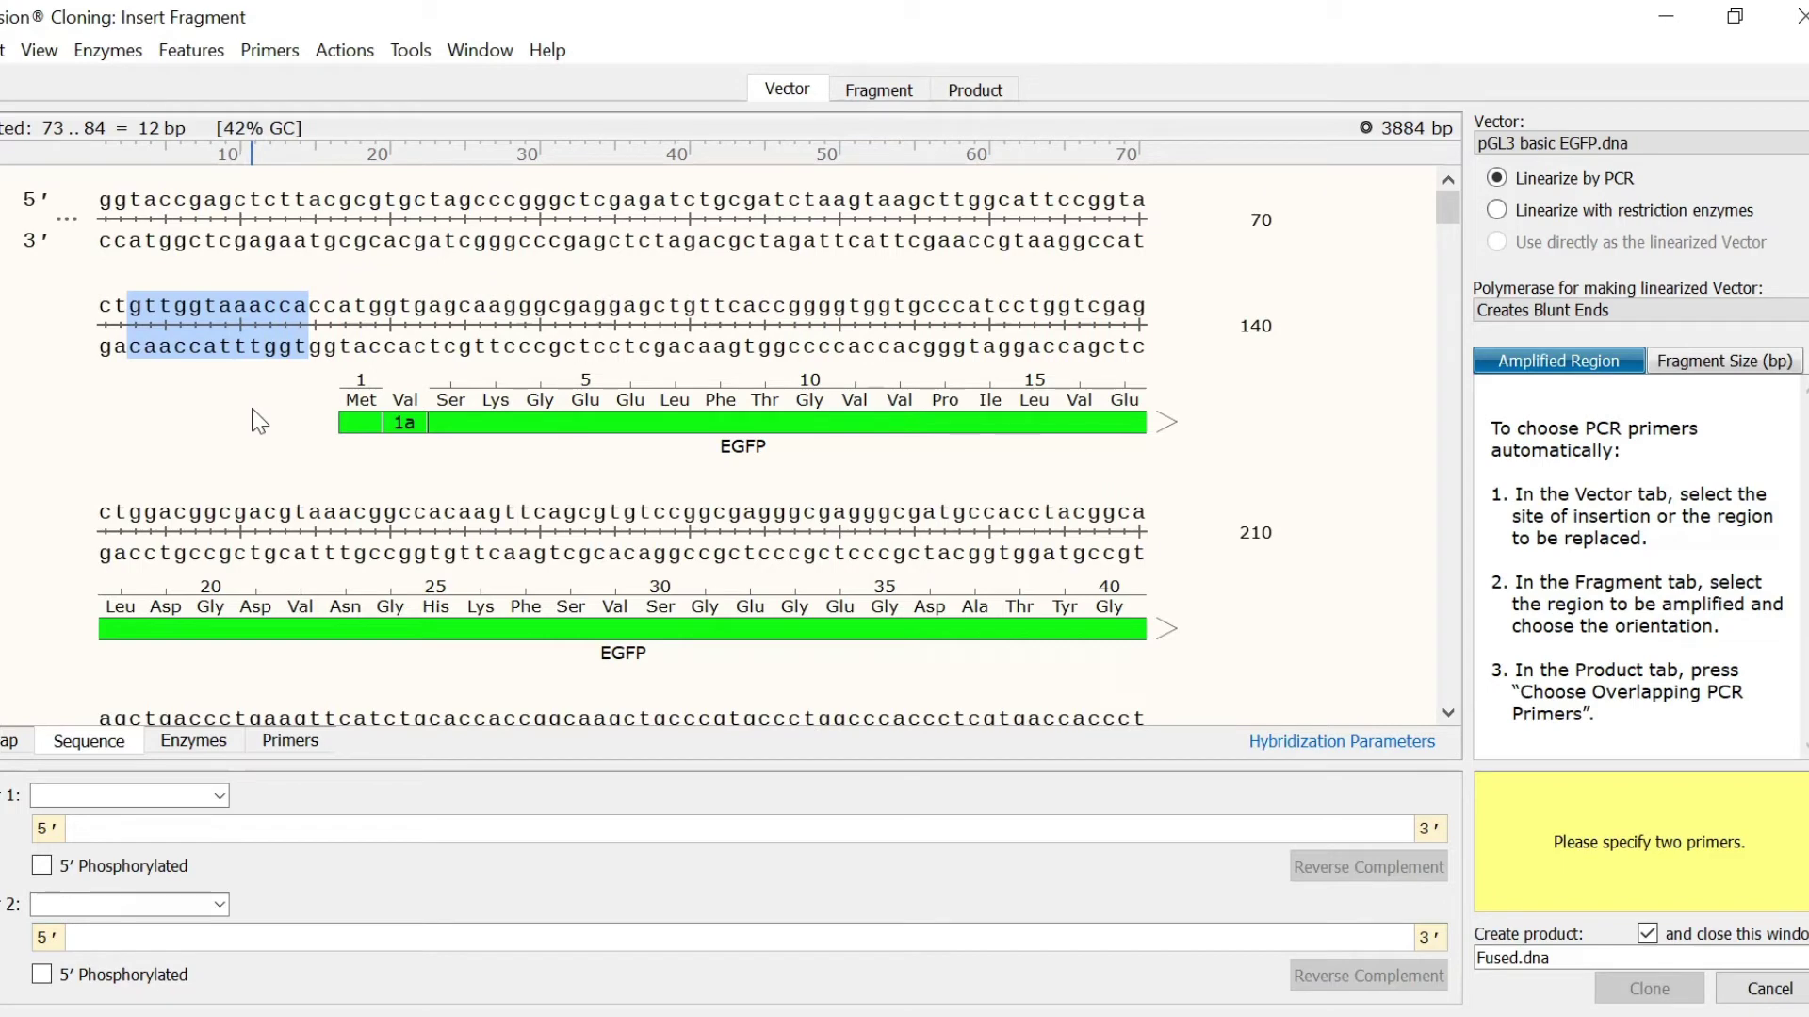
pyautogui.click(268, 322)
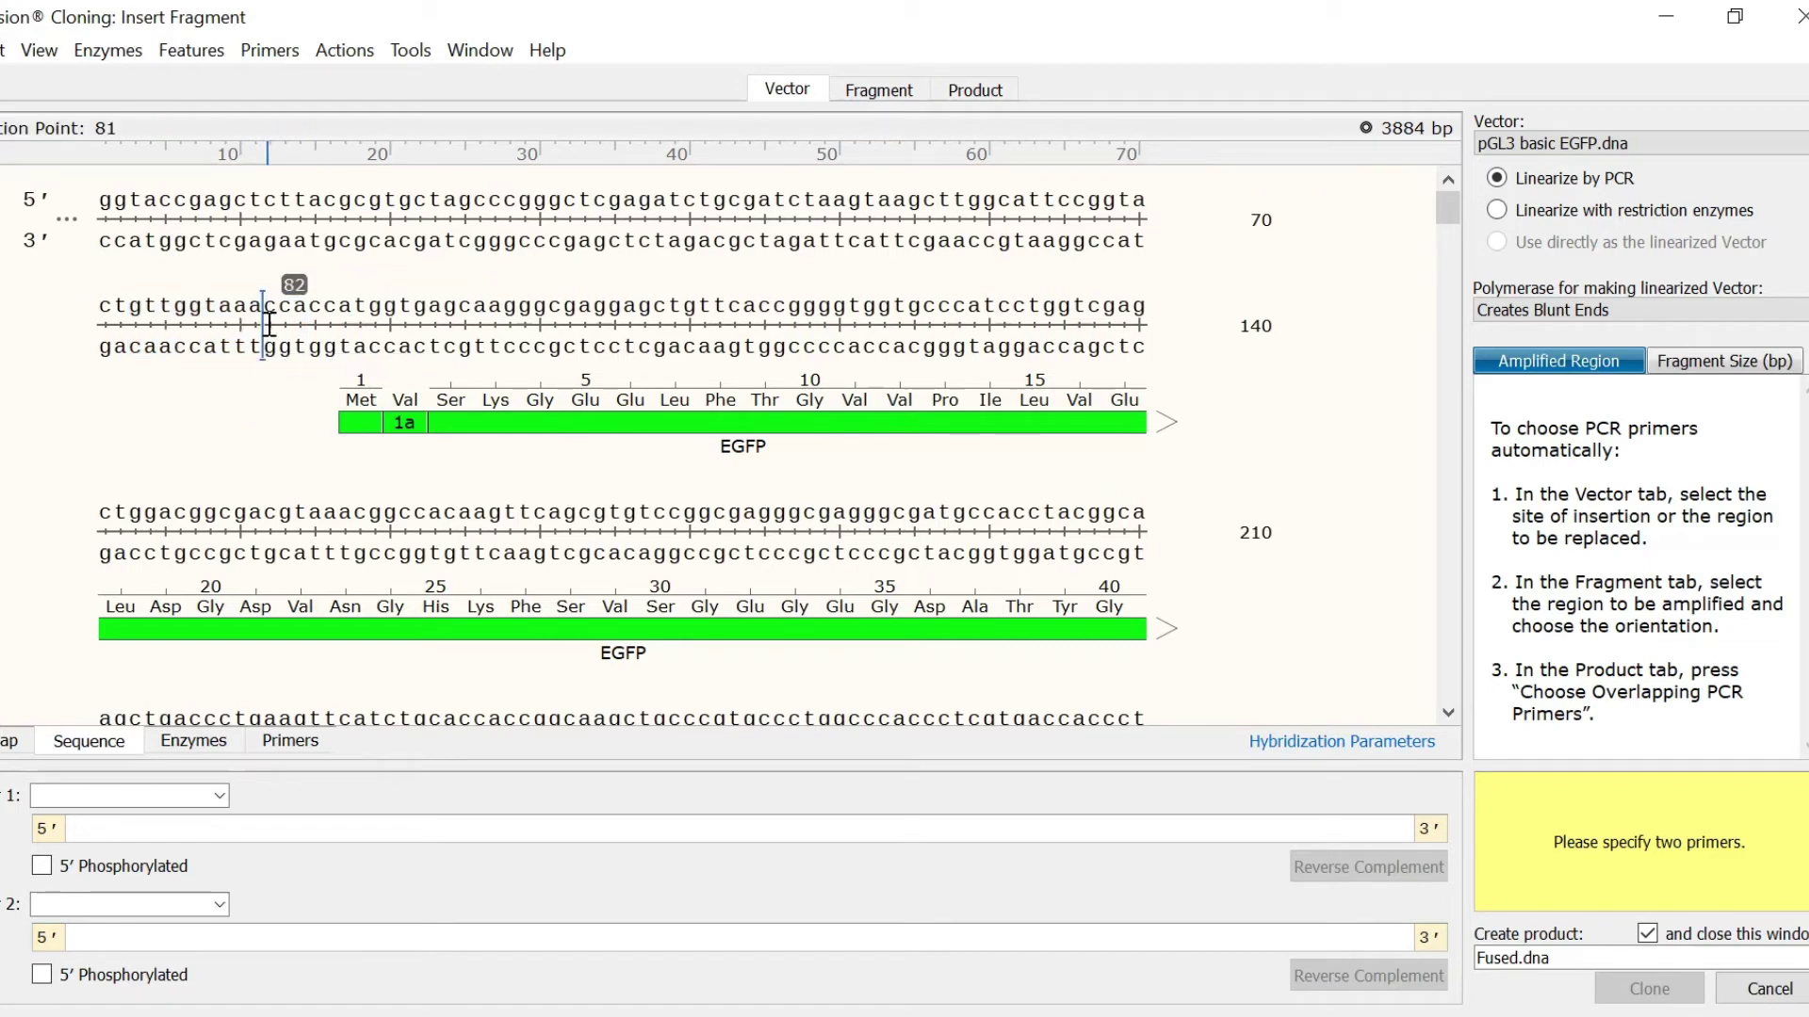
# - Take all 660 bp of BDNF promoter.dna as the insert fragment and toggle its orientation
pyautogui.click(850, 93)
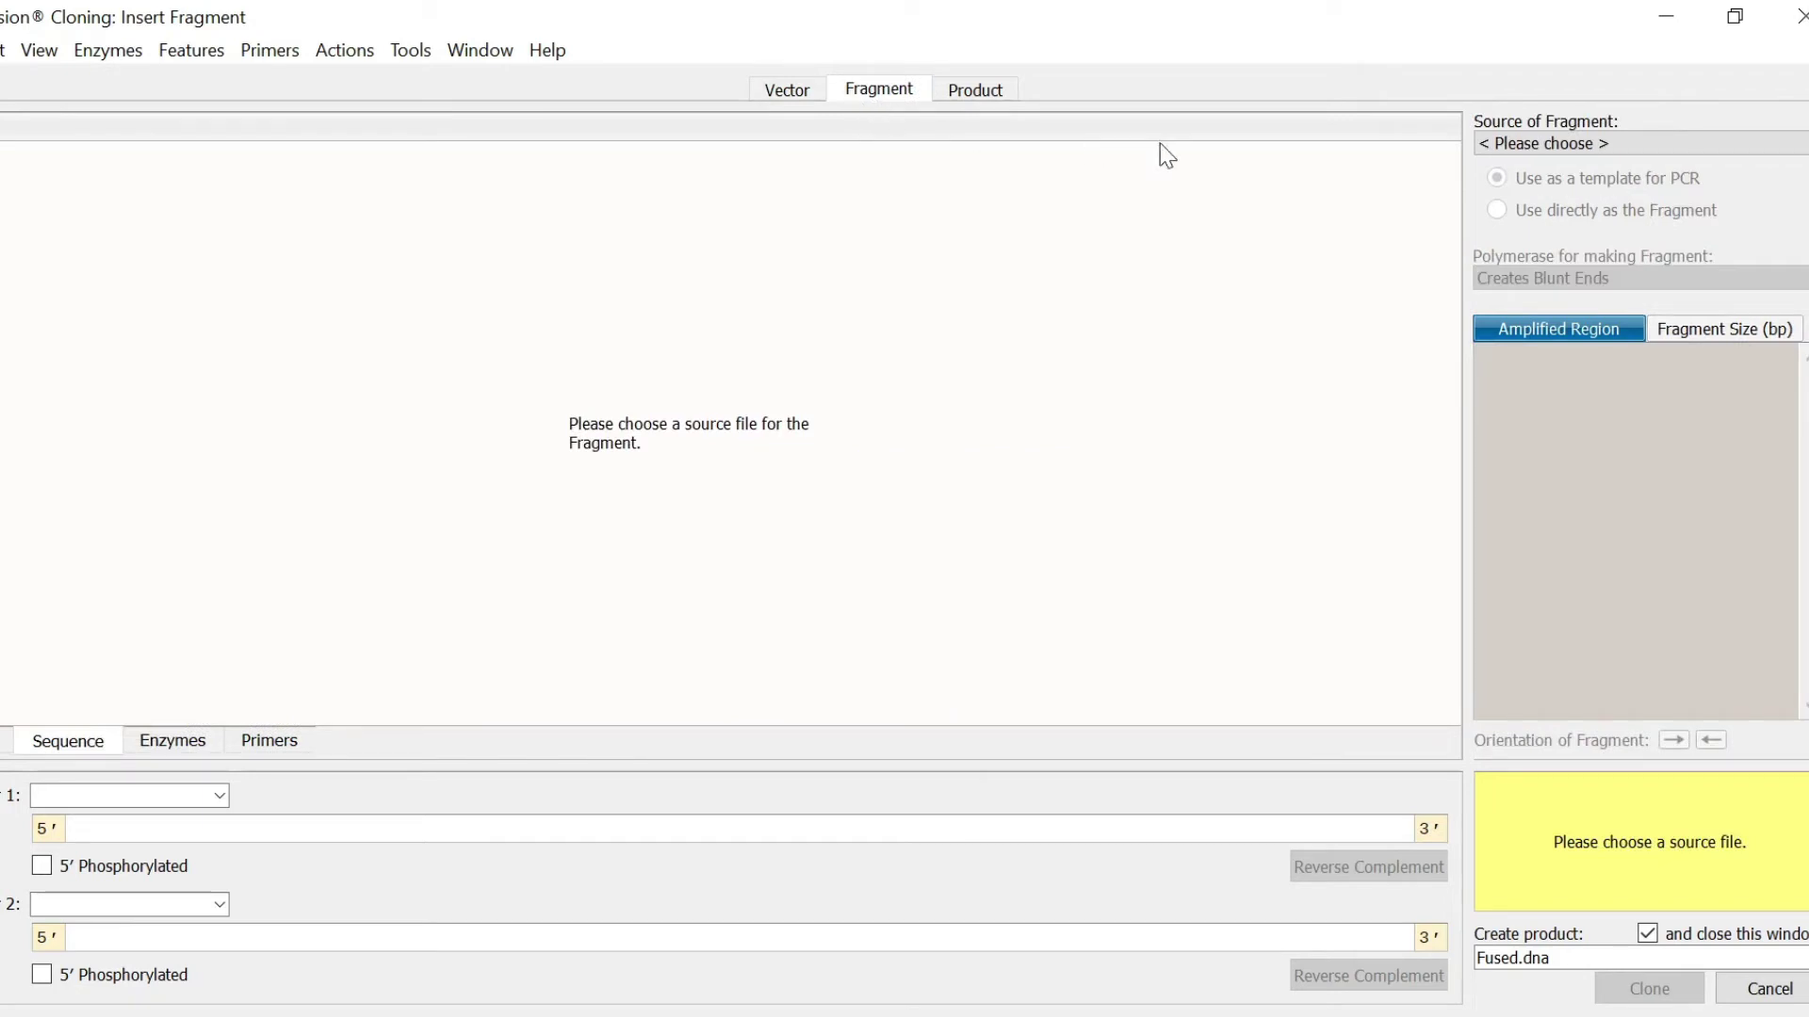
pyautogui.click(1490, 147)
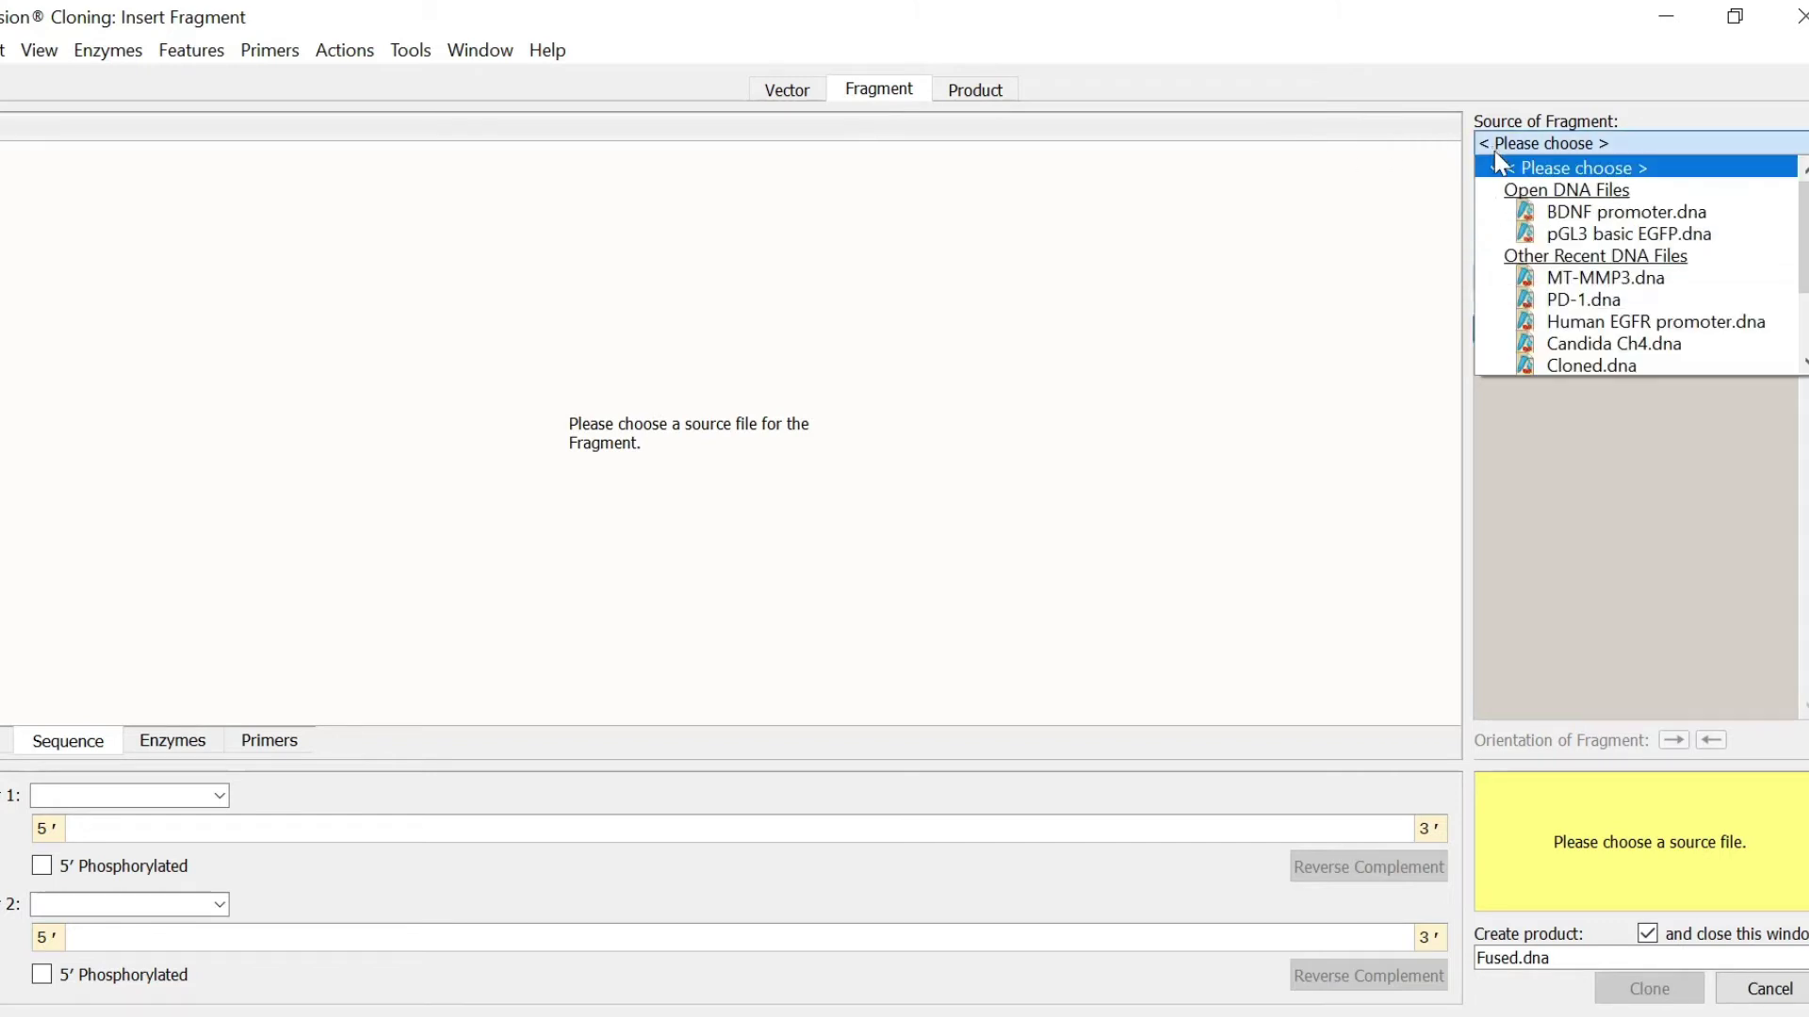
pyautogui.click(1562, 213)
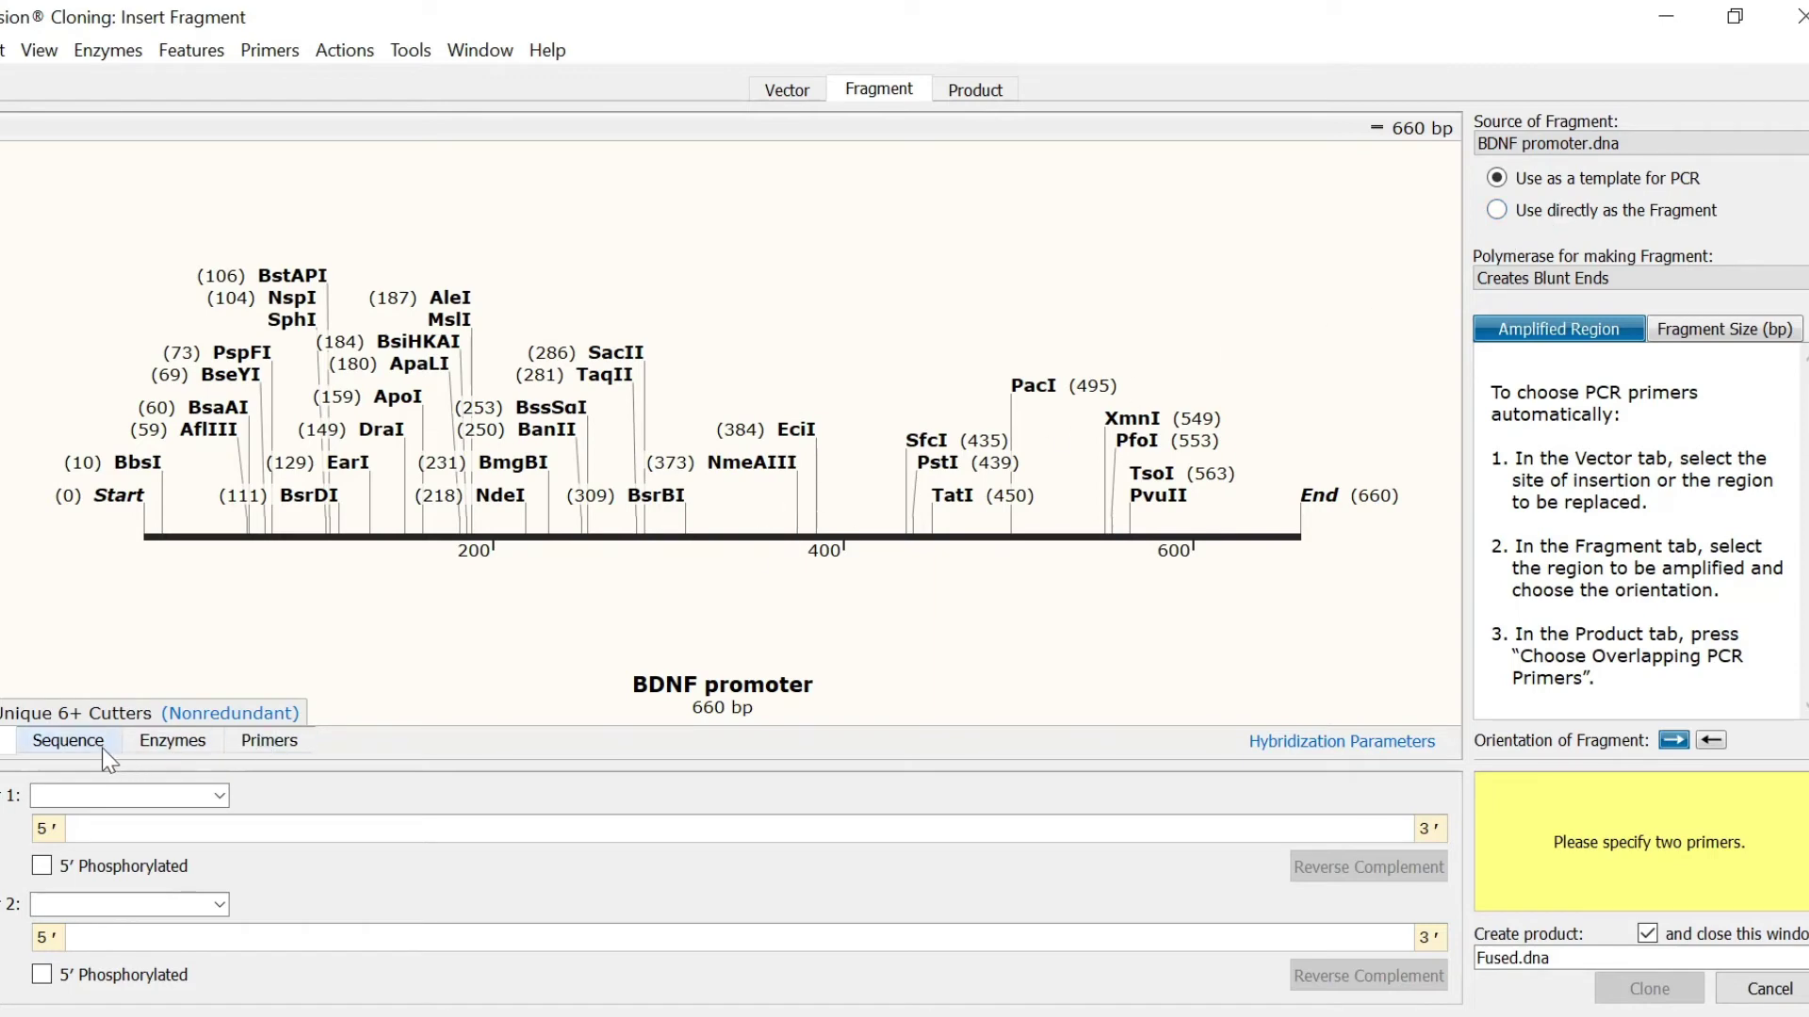
pyautogui.click(68, 740)
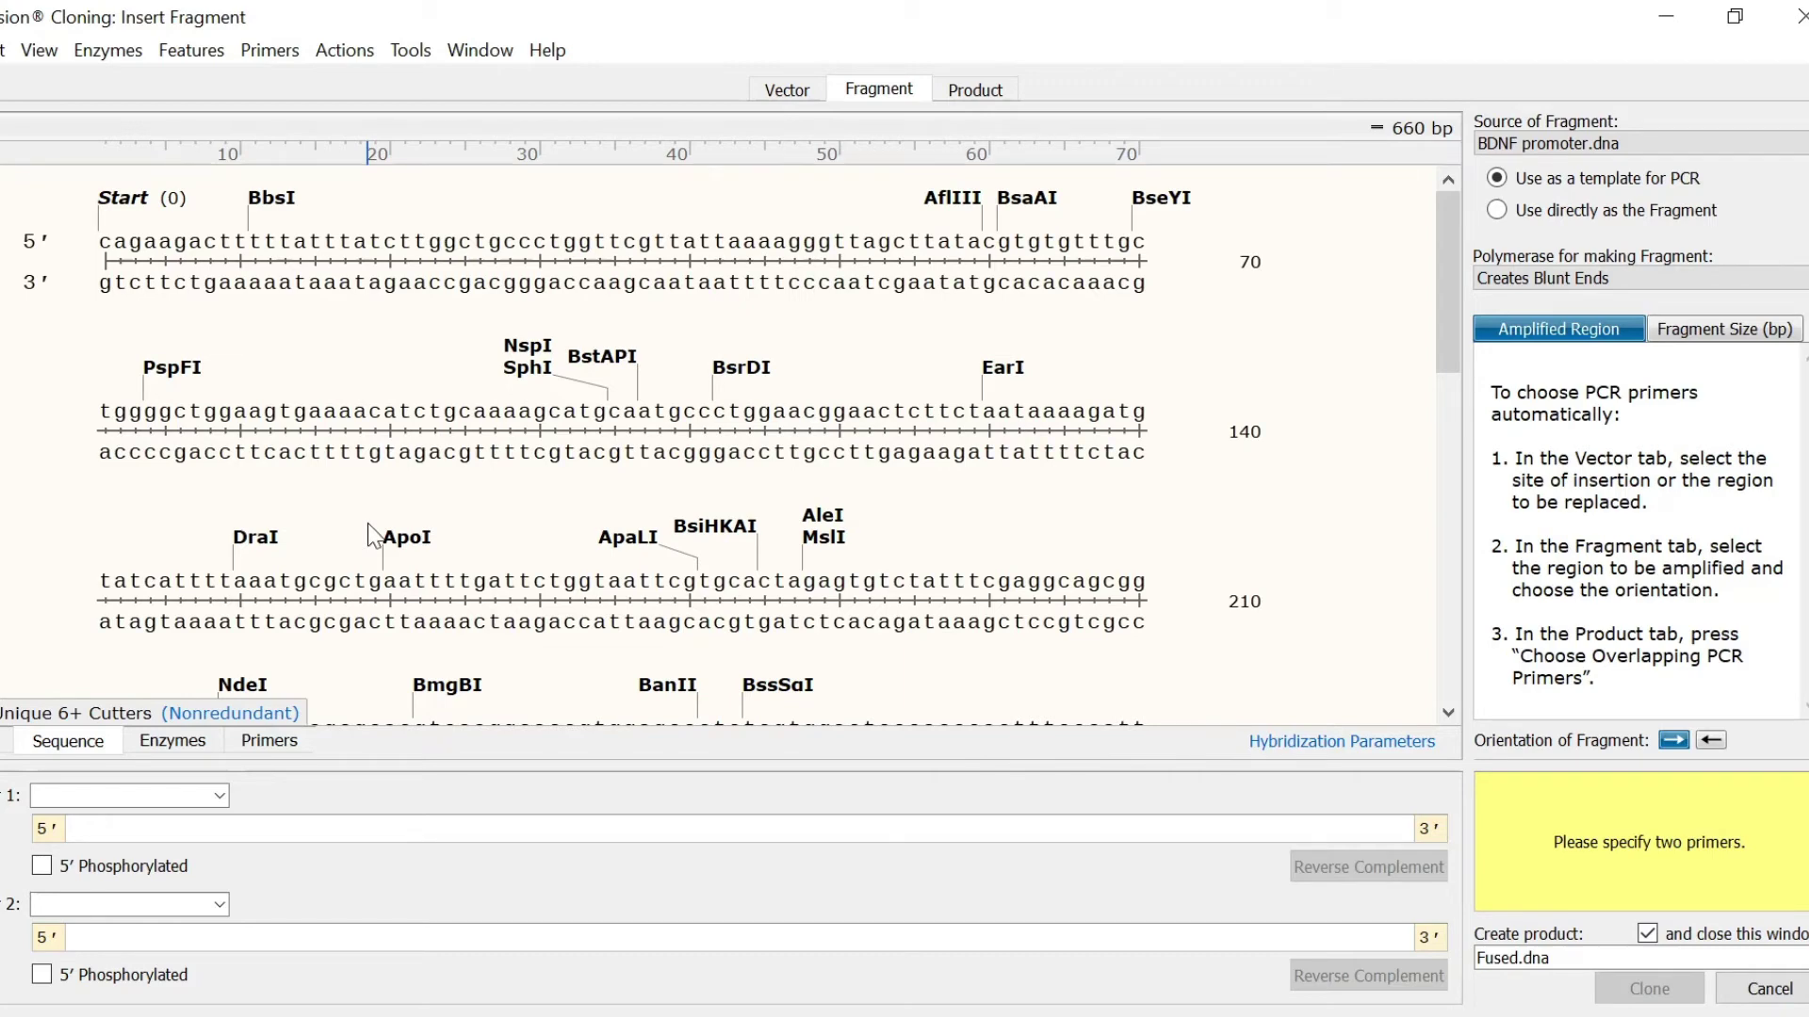
pyautogui.hotkey('ctrl', 'a')
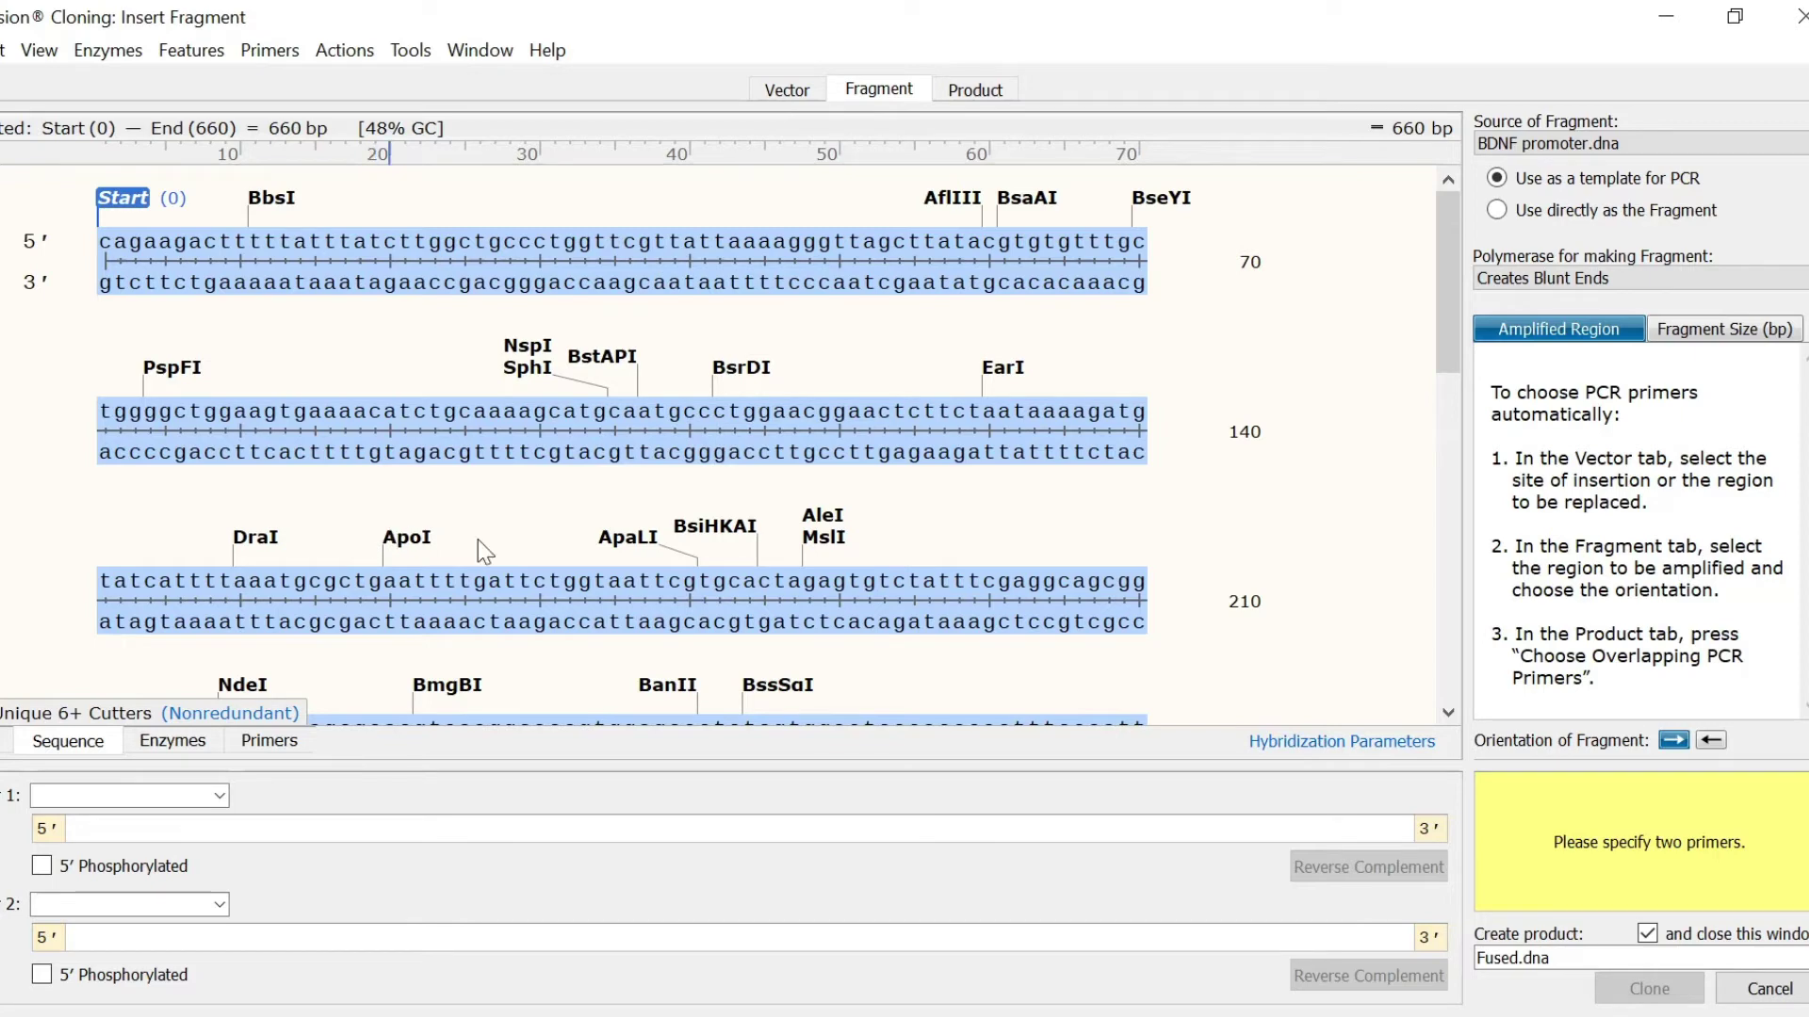
pyautogui.click(1707, 740)
# - Bring up overlapping PCR primer design for the product, using 60 °C Tm and 15-base overlaps
pyautogui.click(991, 96)
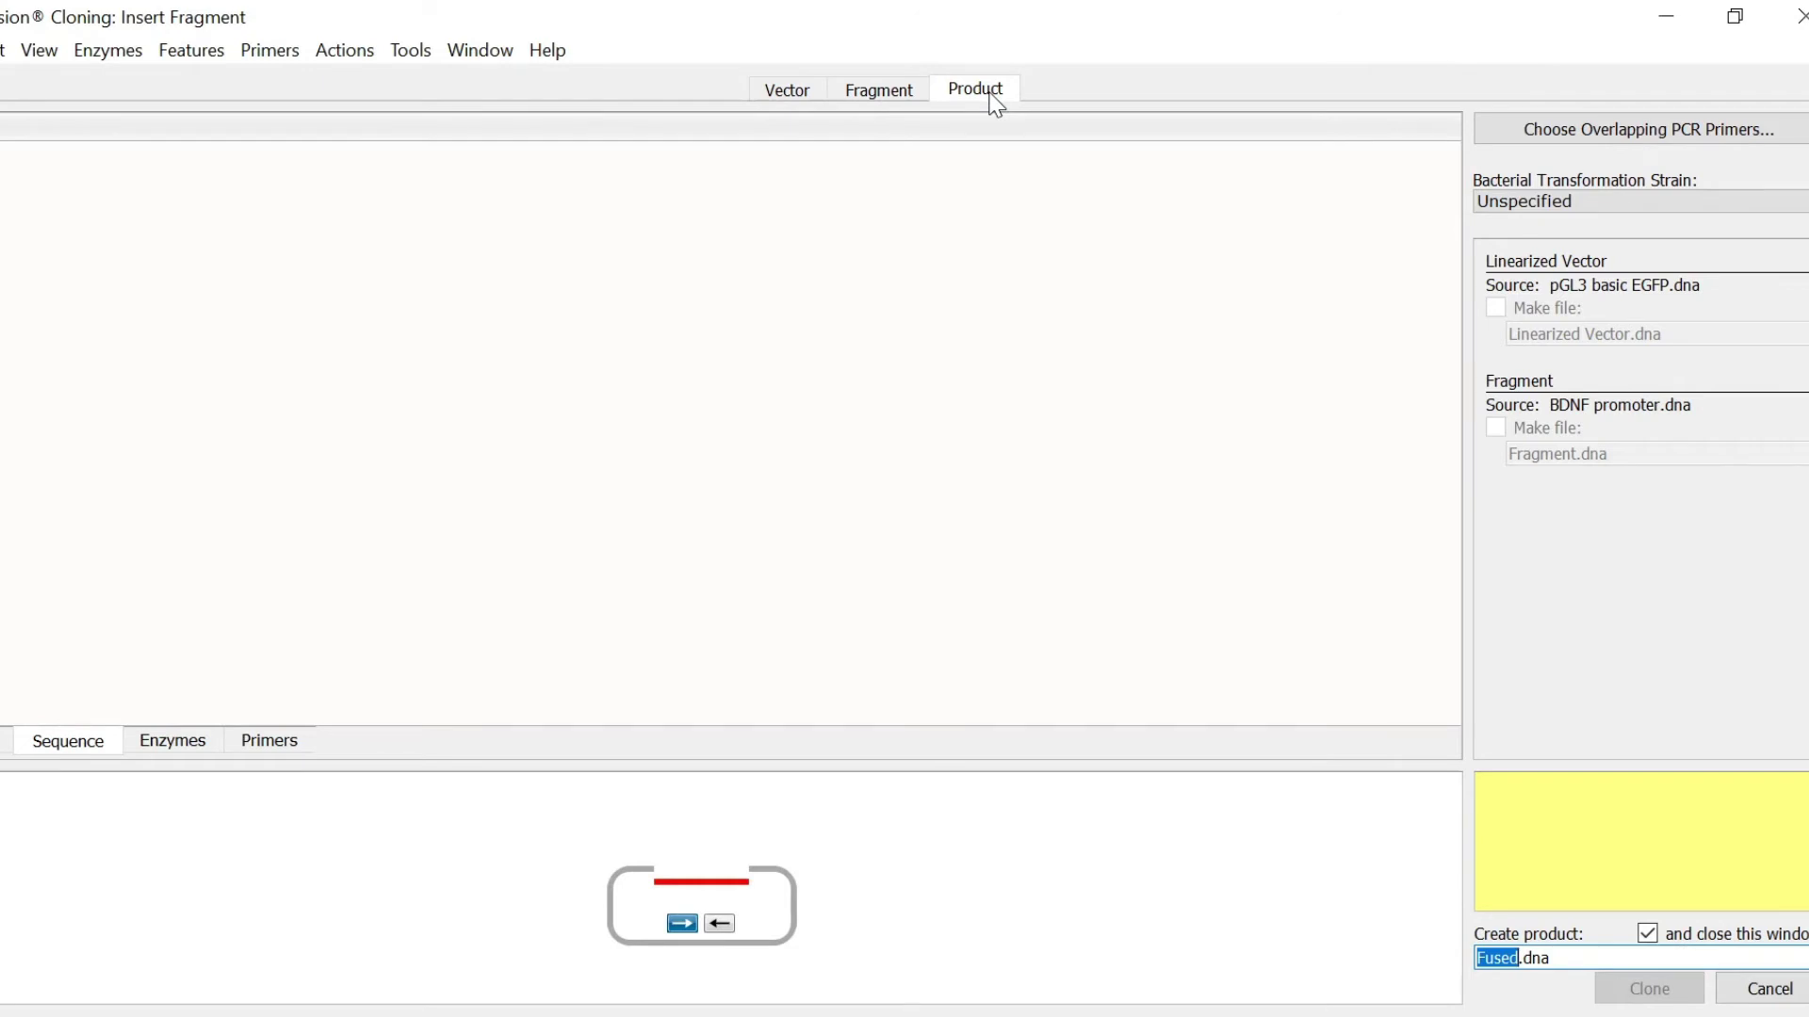
pyautogui.click(1494, 121)
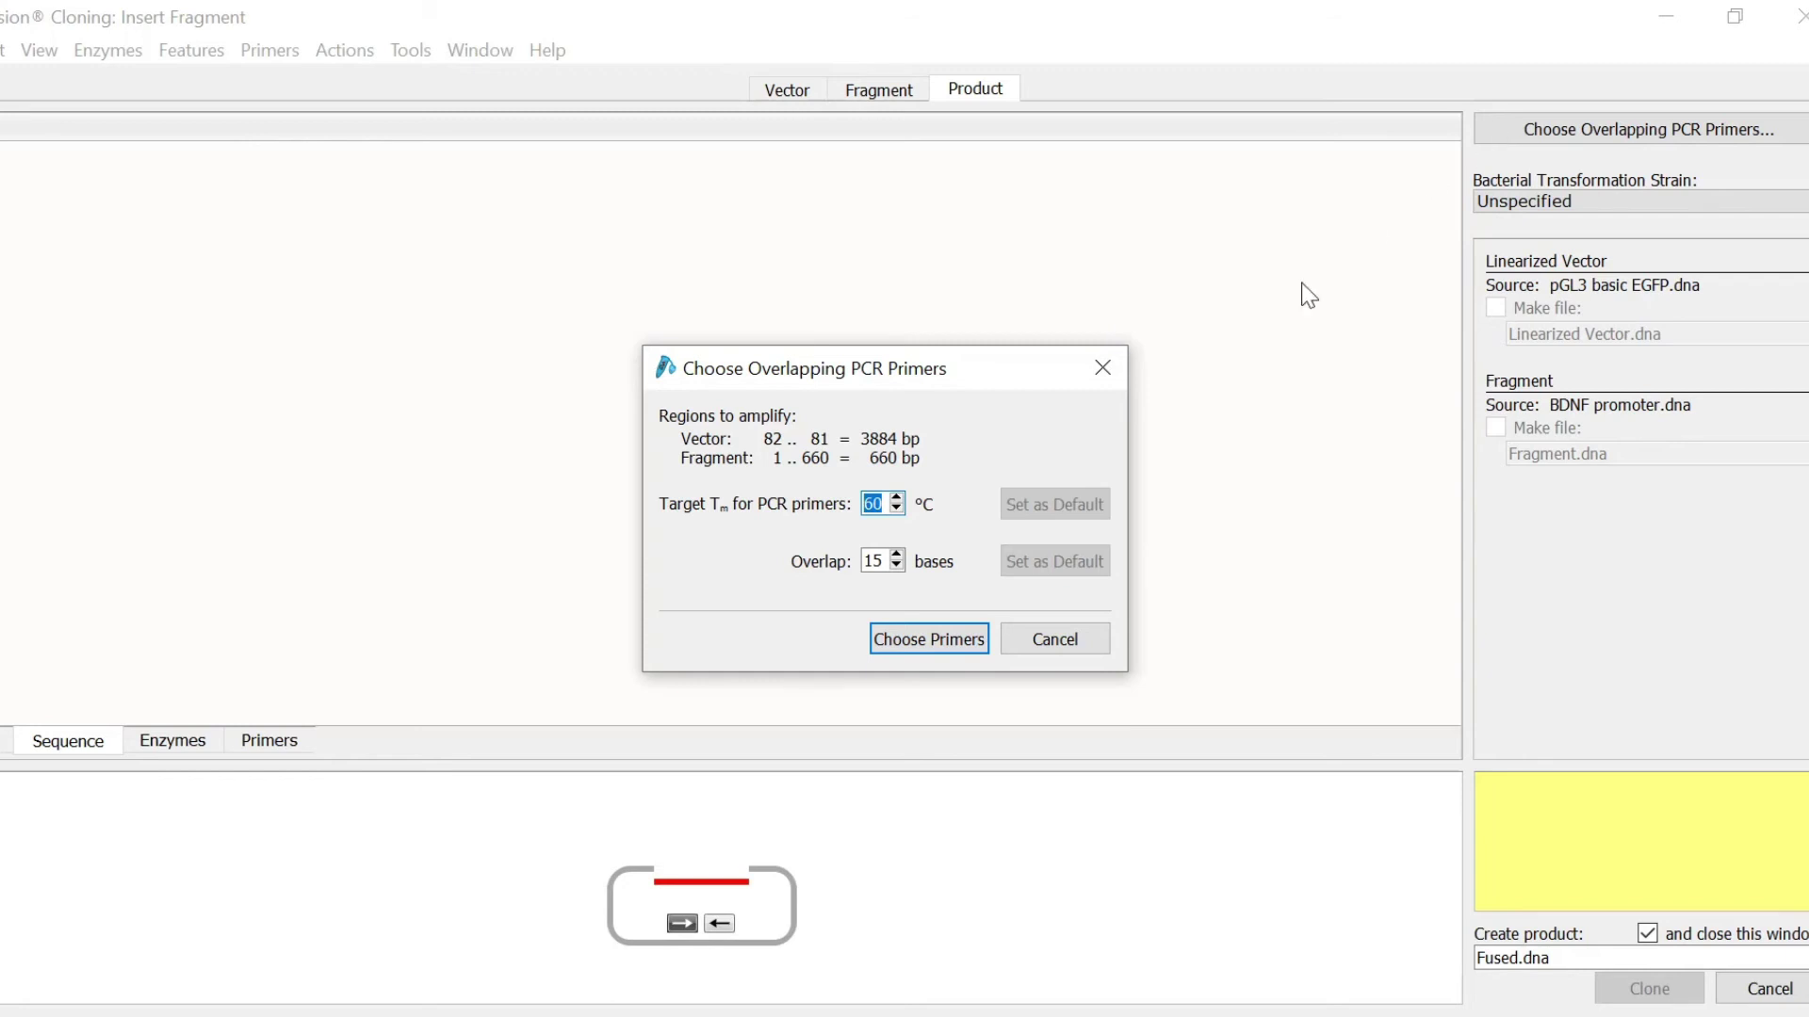
# - Generate the primers and review them: vector 19- and 24-mers, fragment 45- and 36-mers
pyautogui.click(960, 648)
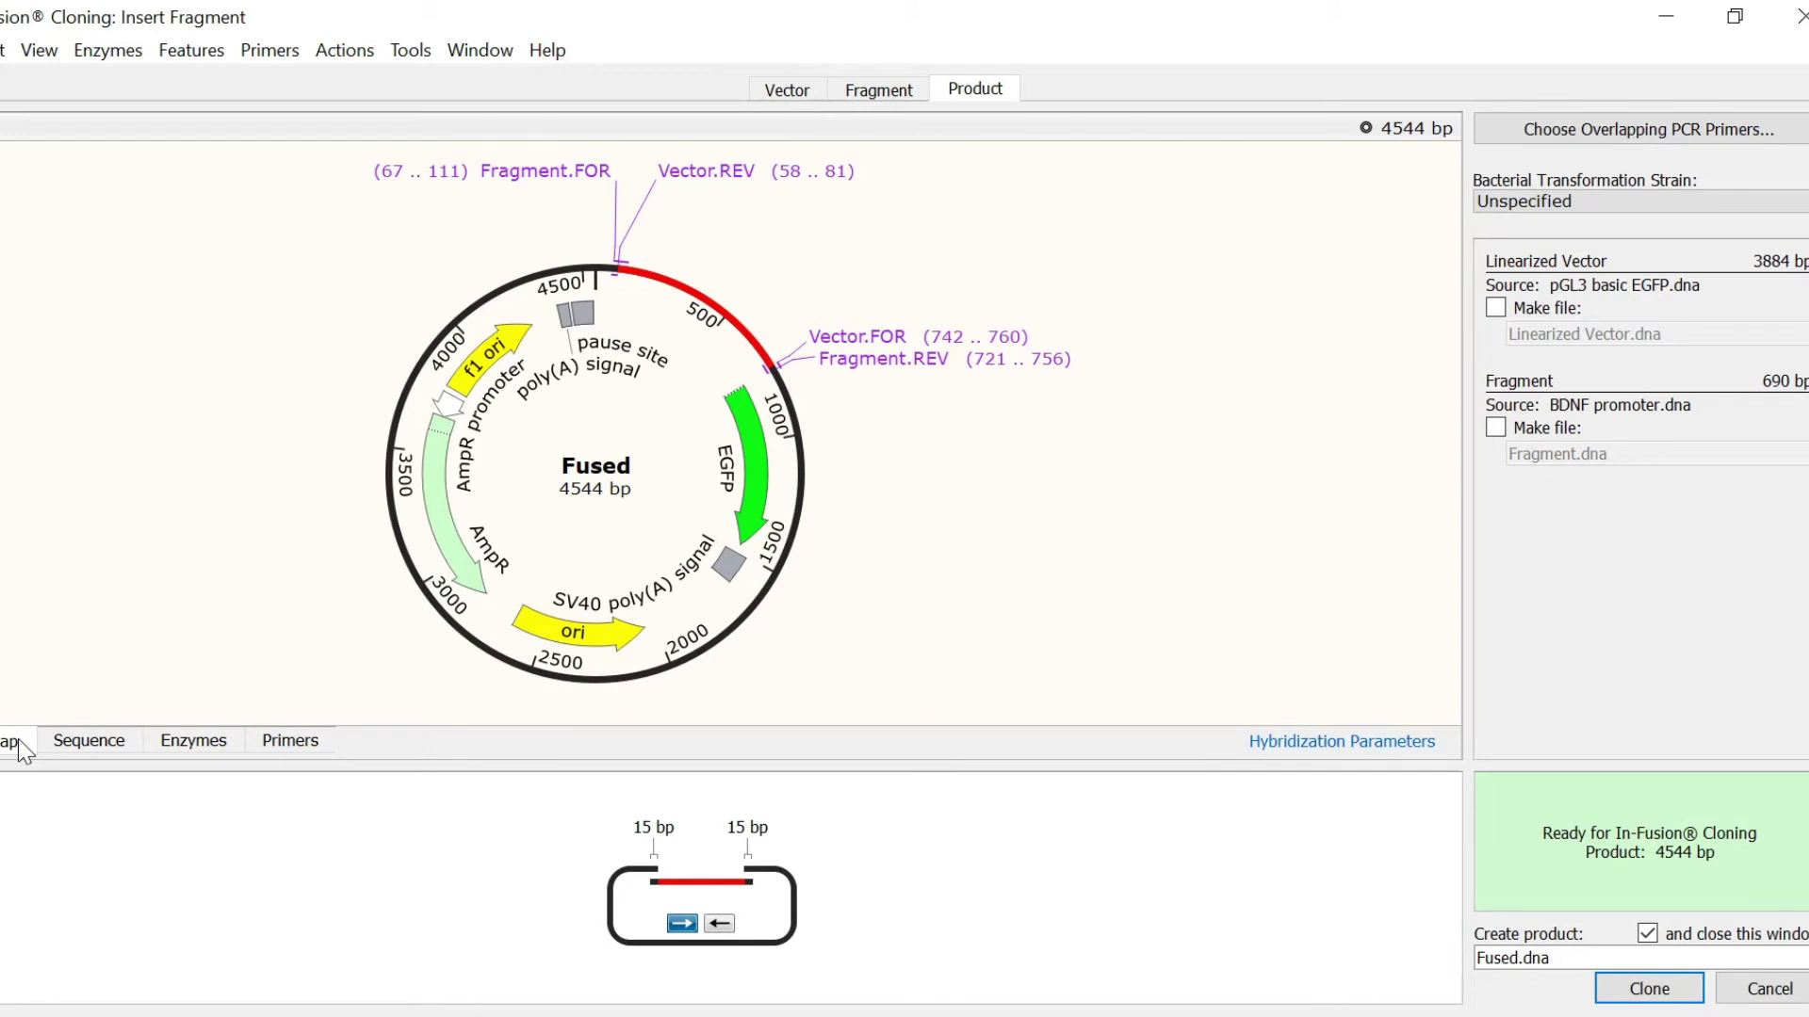
pyautogui.click(810, 90)
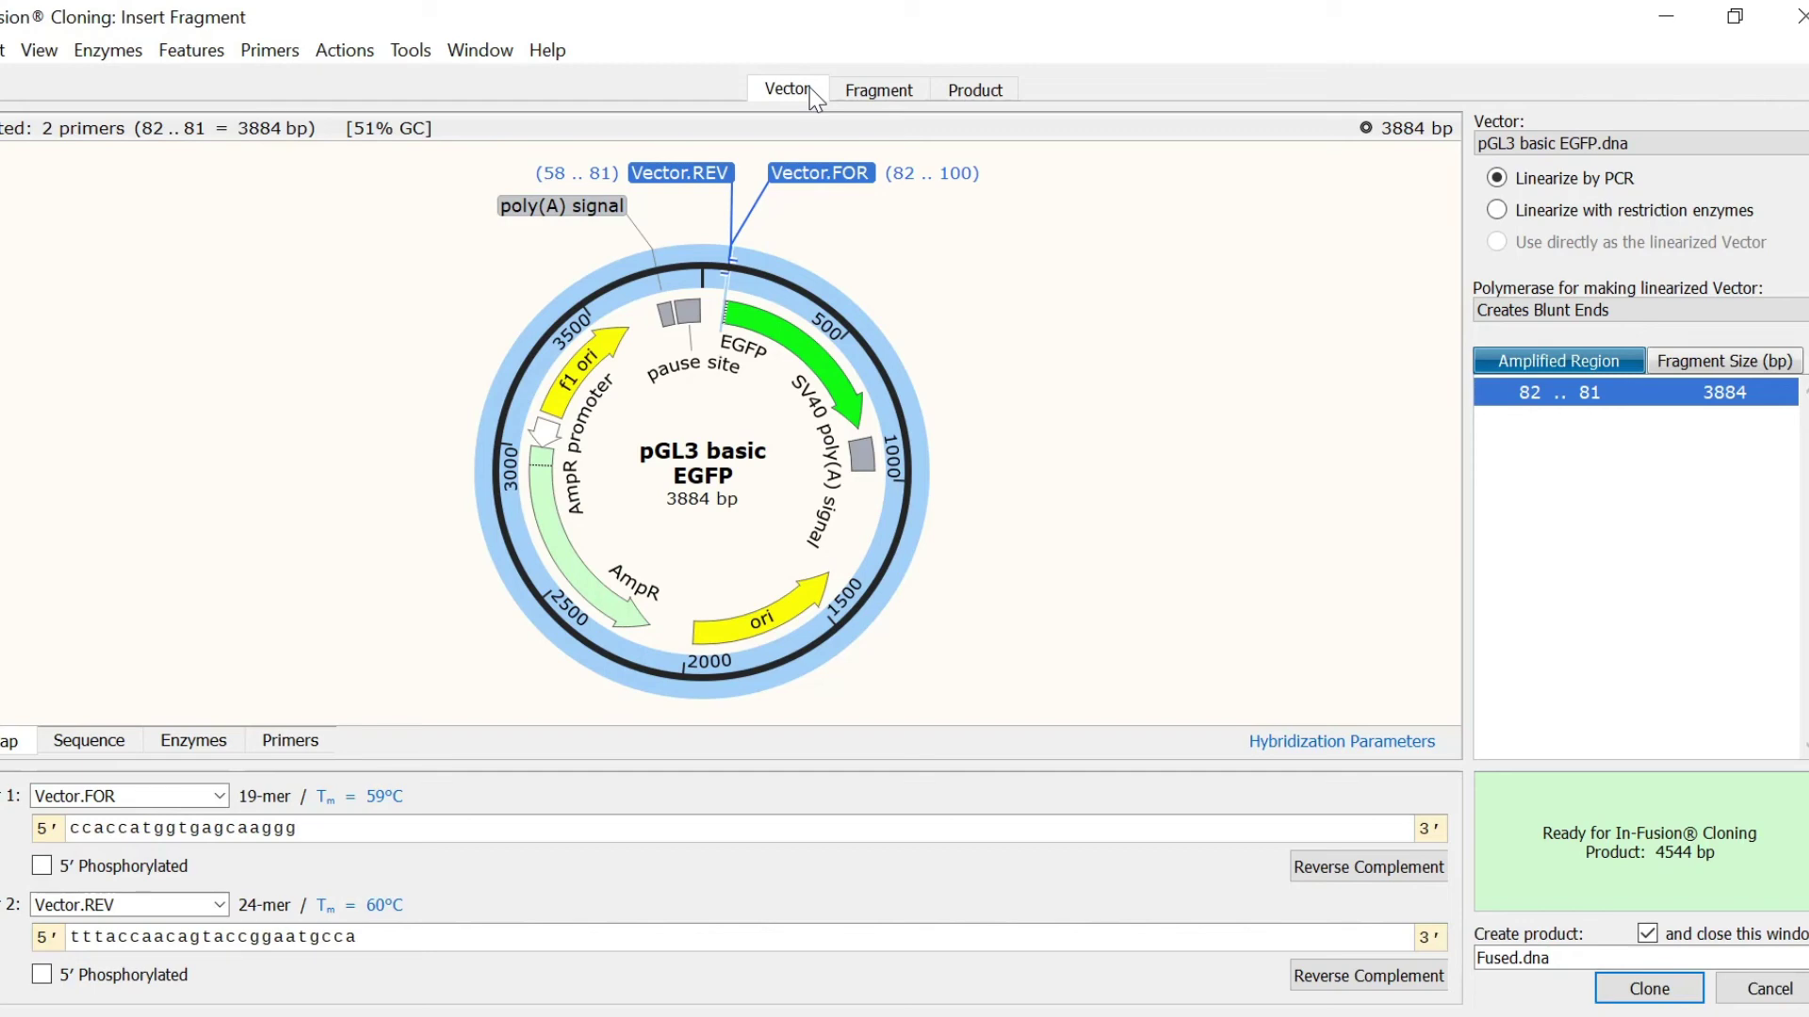
pyautogui.click(899, 100)
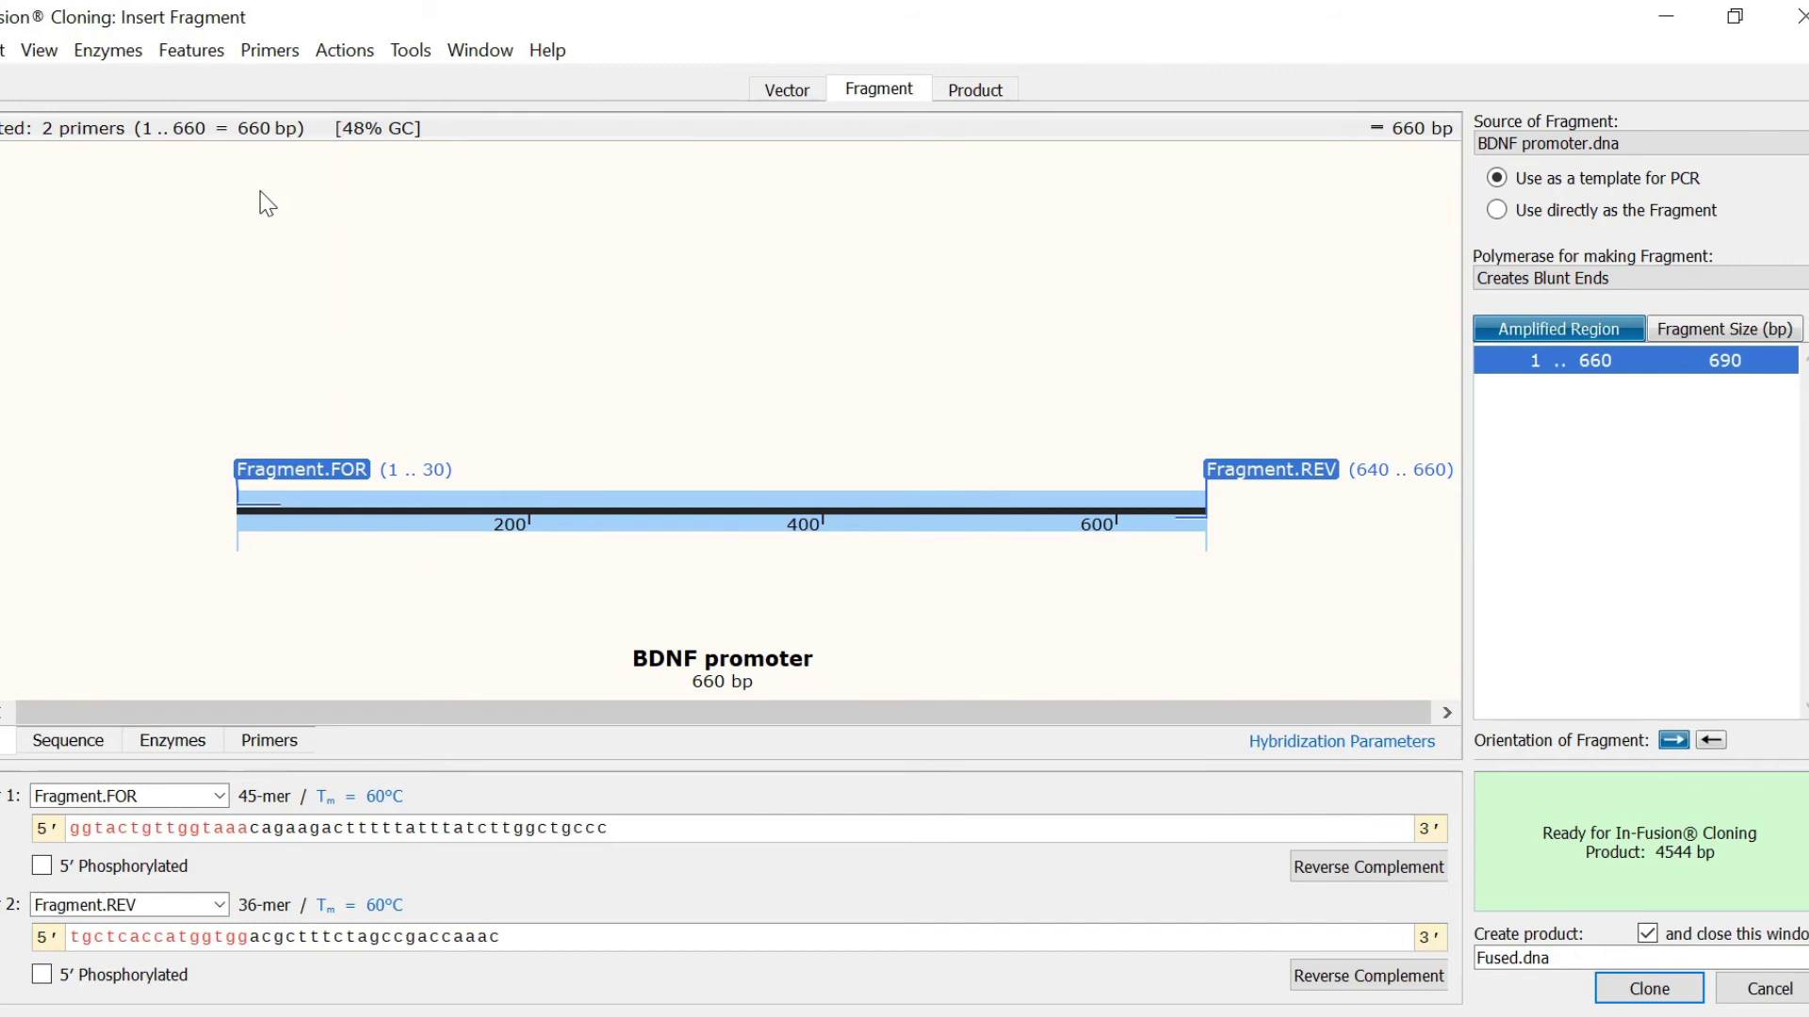
# - Name the product pGL3-BDNF.dna and clone it into the new 4544 bp plasmid
pyautogui.doubleClick(1488, 958)
pyautogui.write('p')
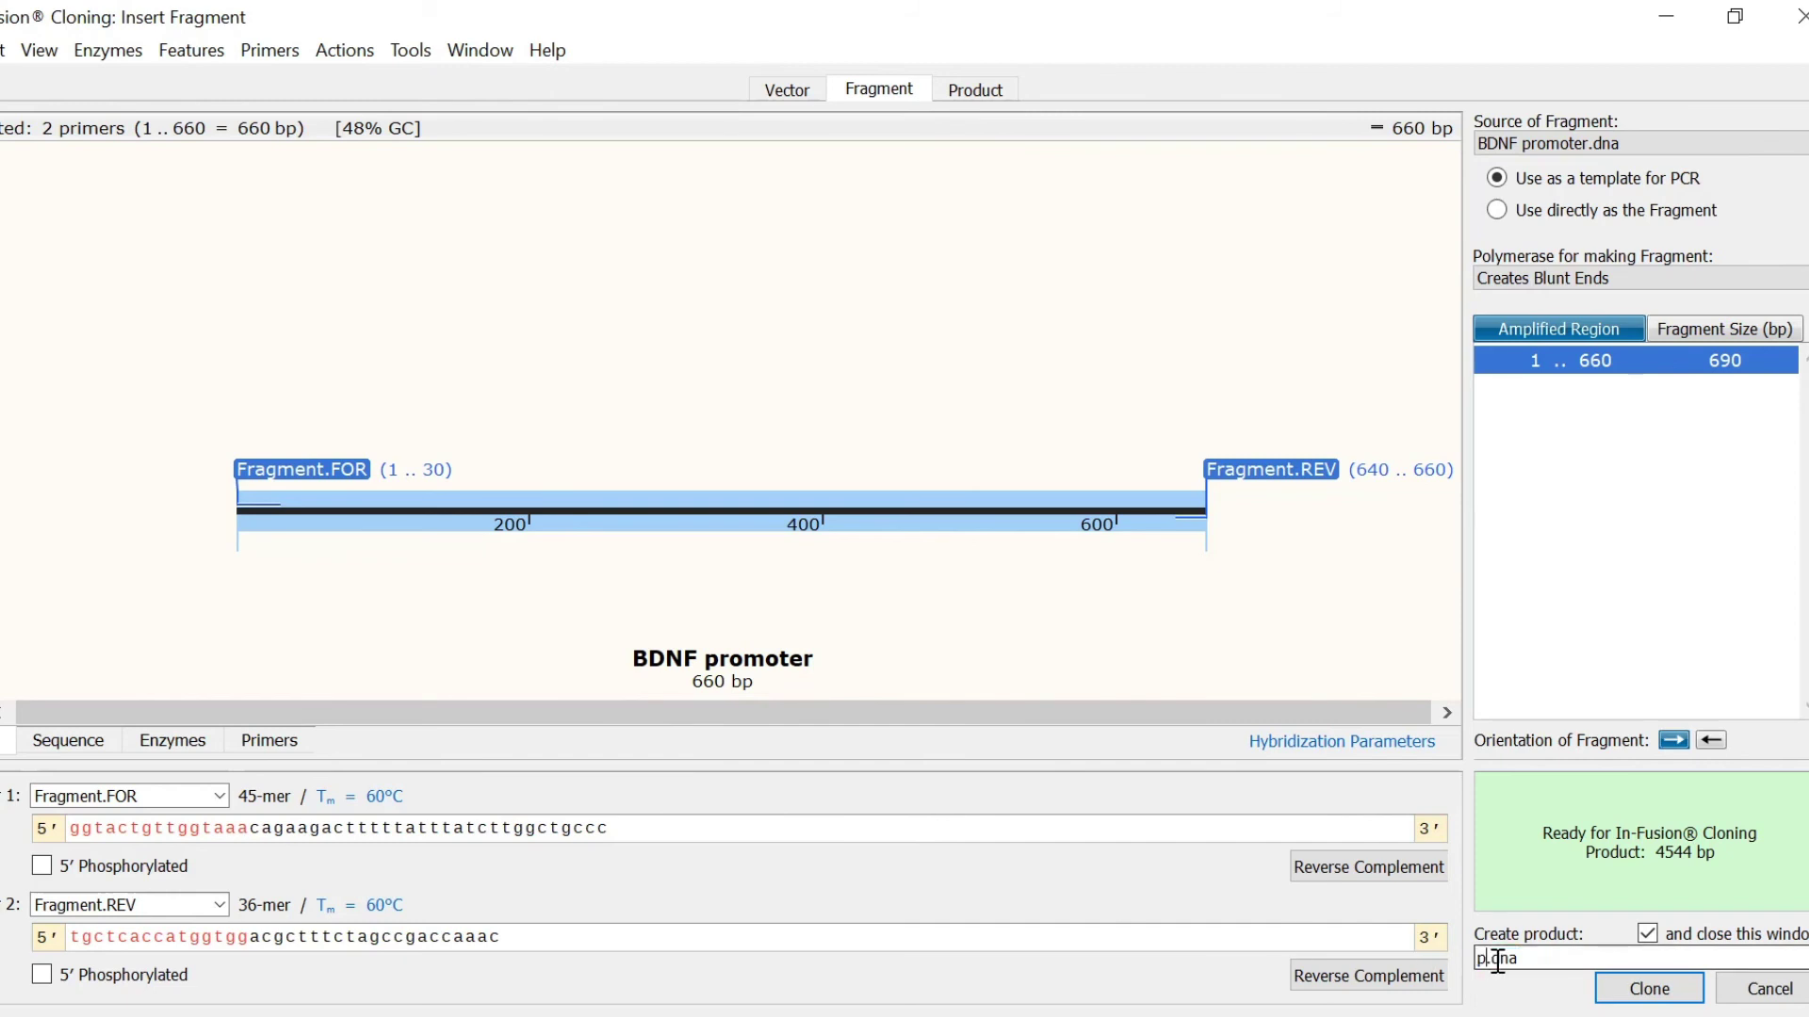
pyautogui.write('GL3-BDNF')
pyautogui.click(1650, 997)
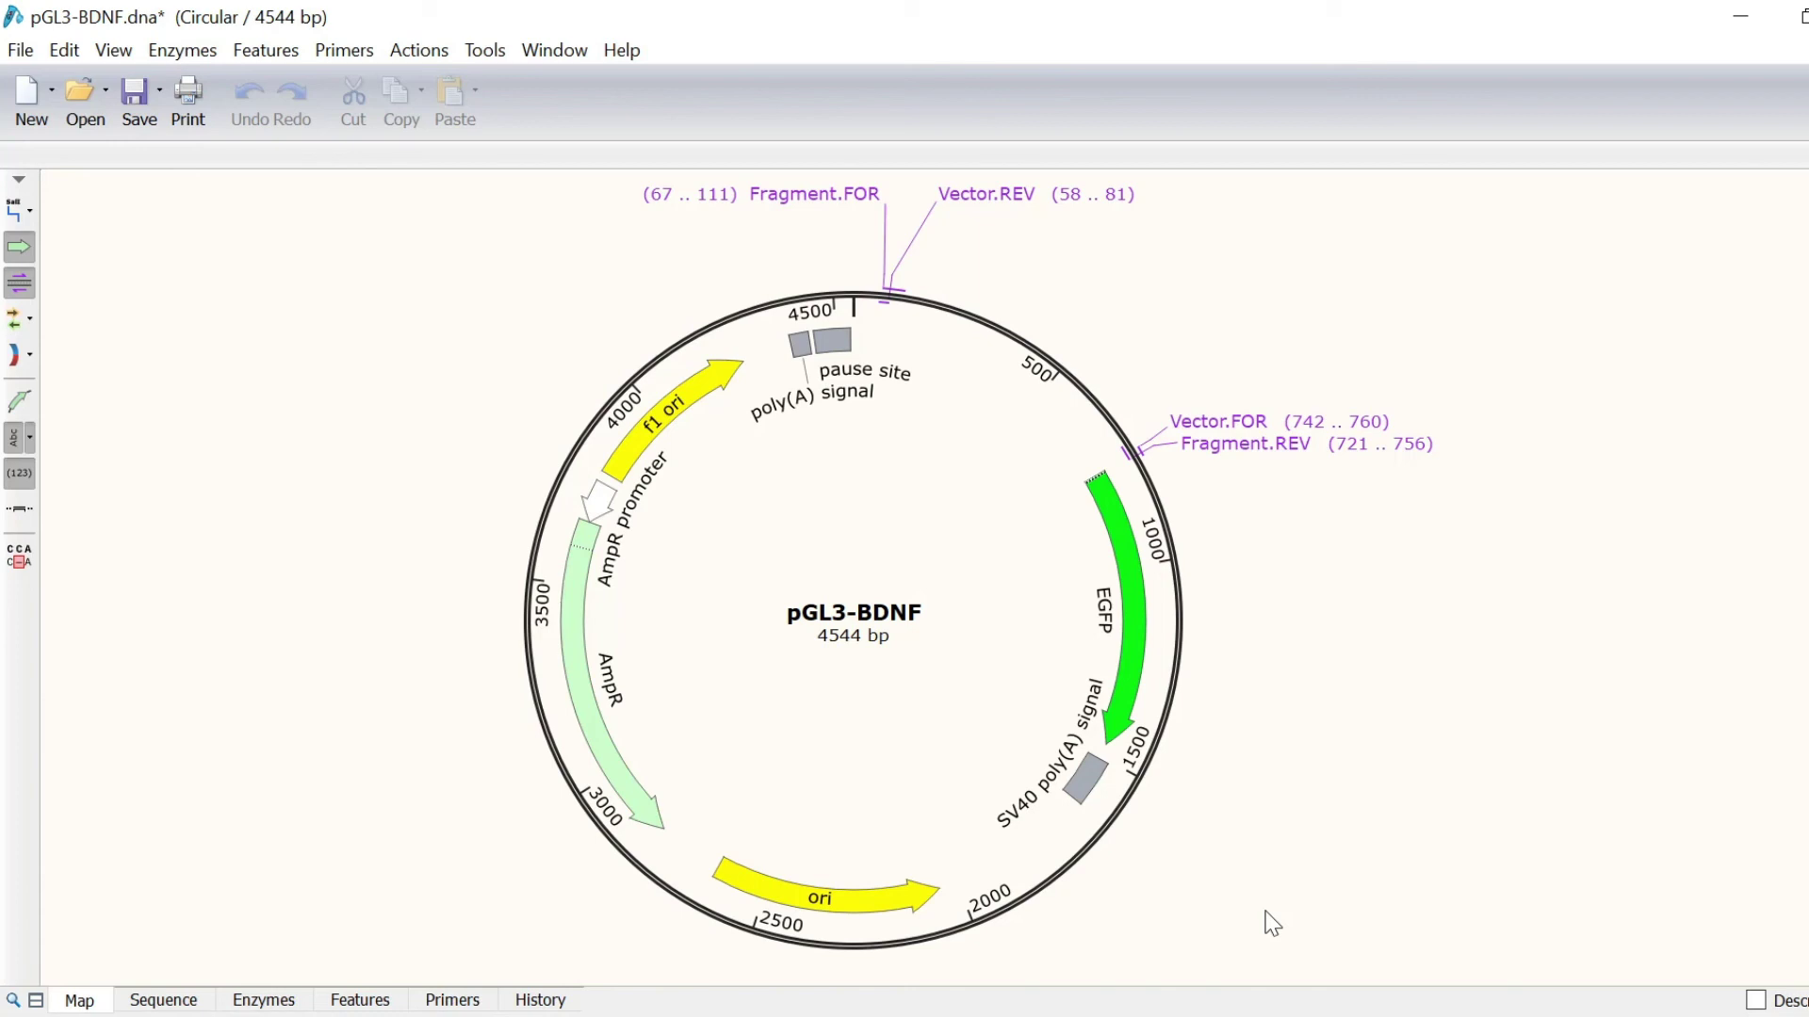
# - Review pGL3-BDNF's inserted fragment, sequence, primers and history (3884 bp vector plus 690 bp fragment)
pyautogui.click(17, 358)
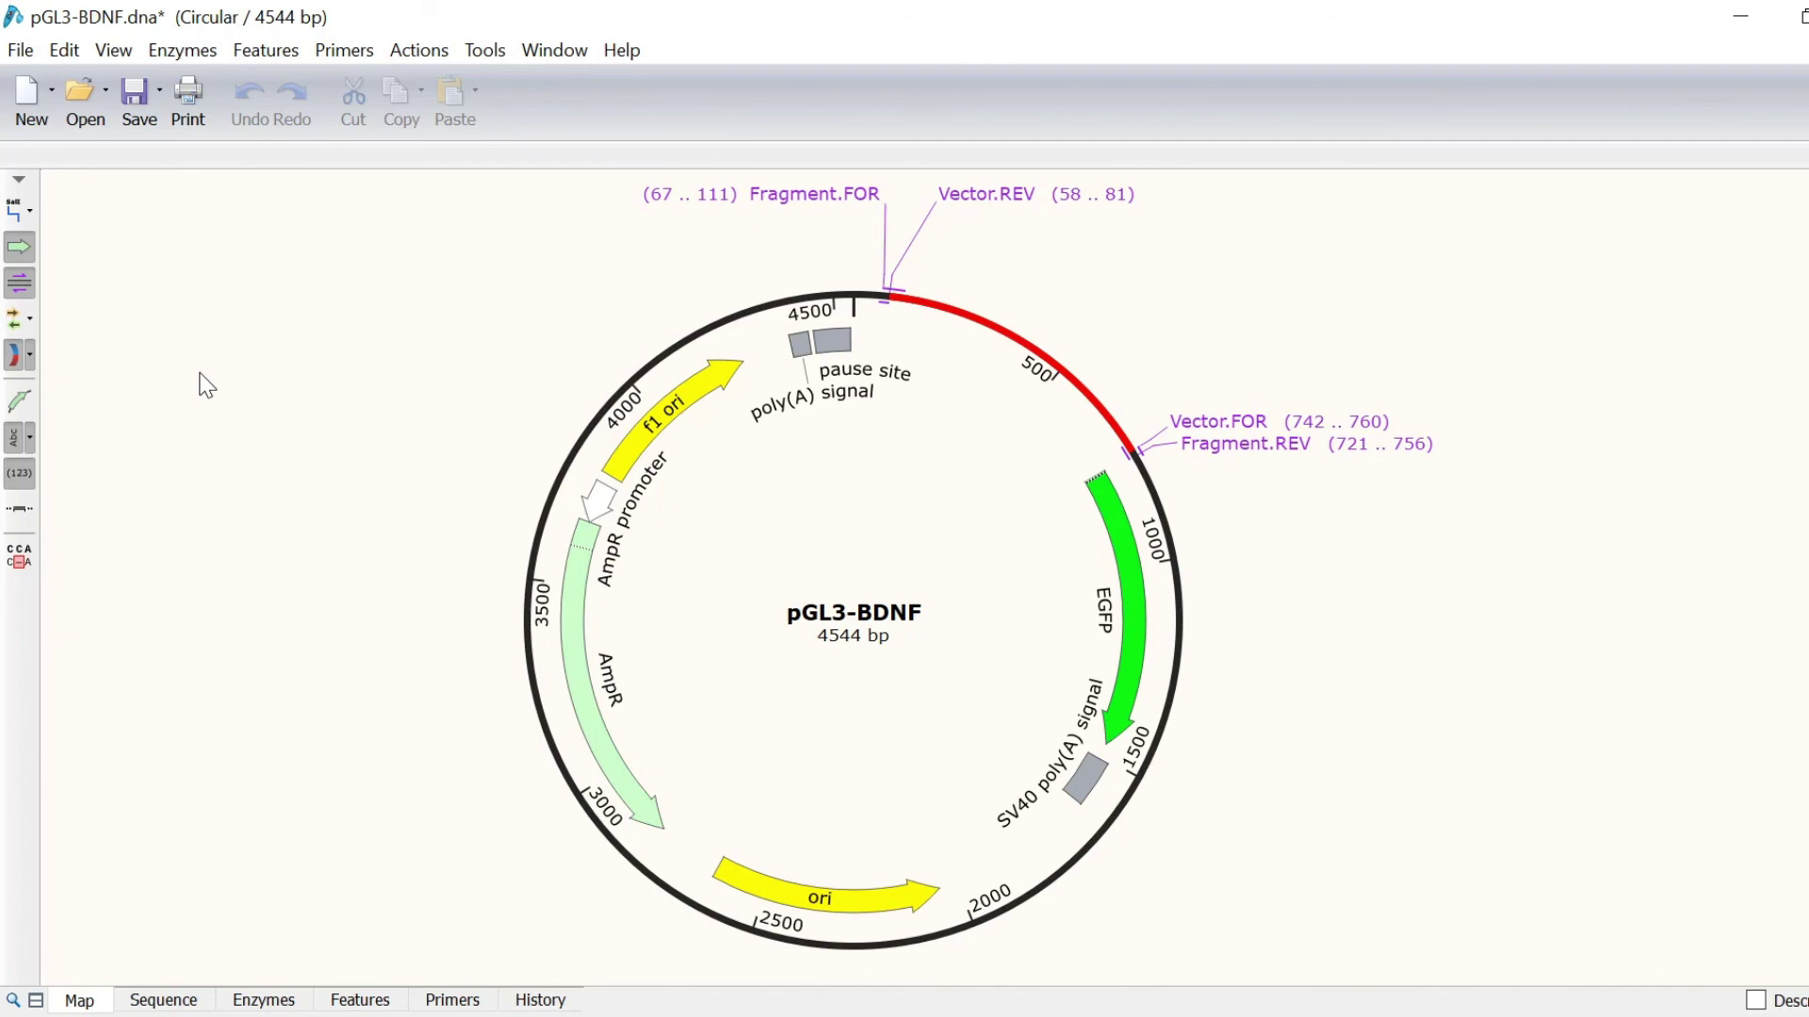
pyautogui.click(167, 1001)
pyautogui.scroll(-10, 582, 566)
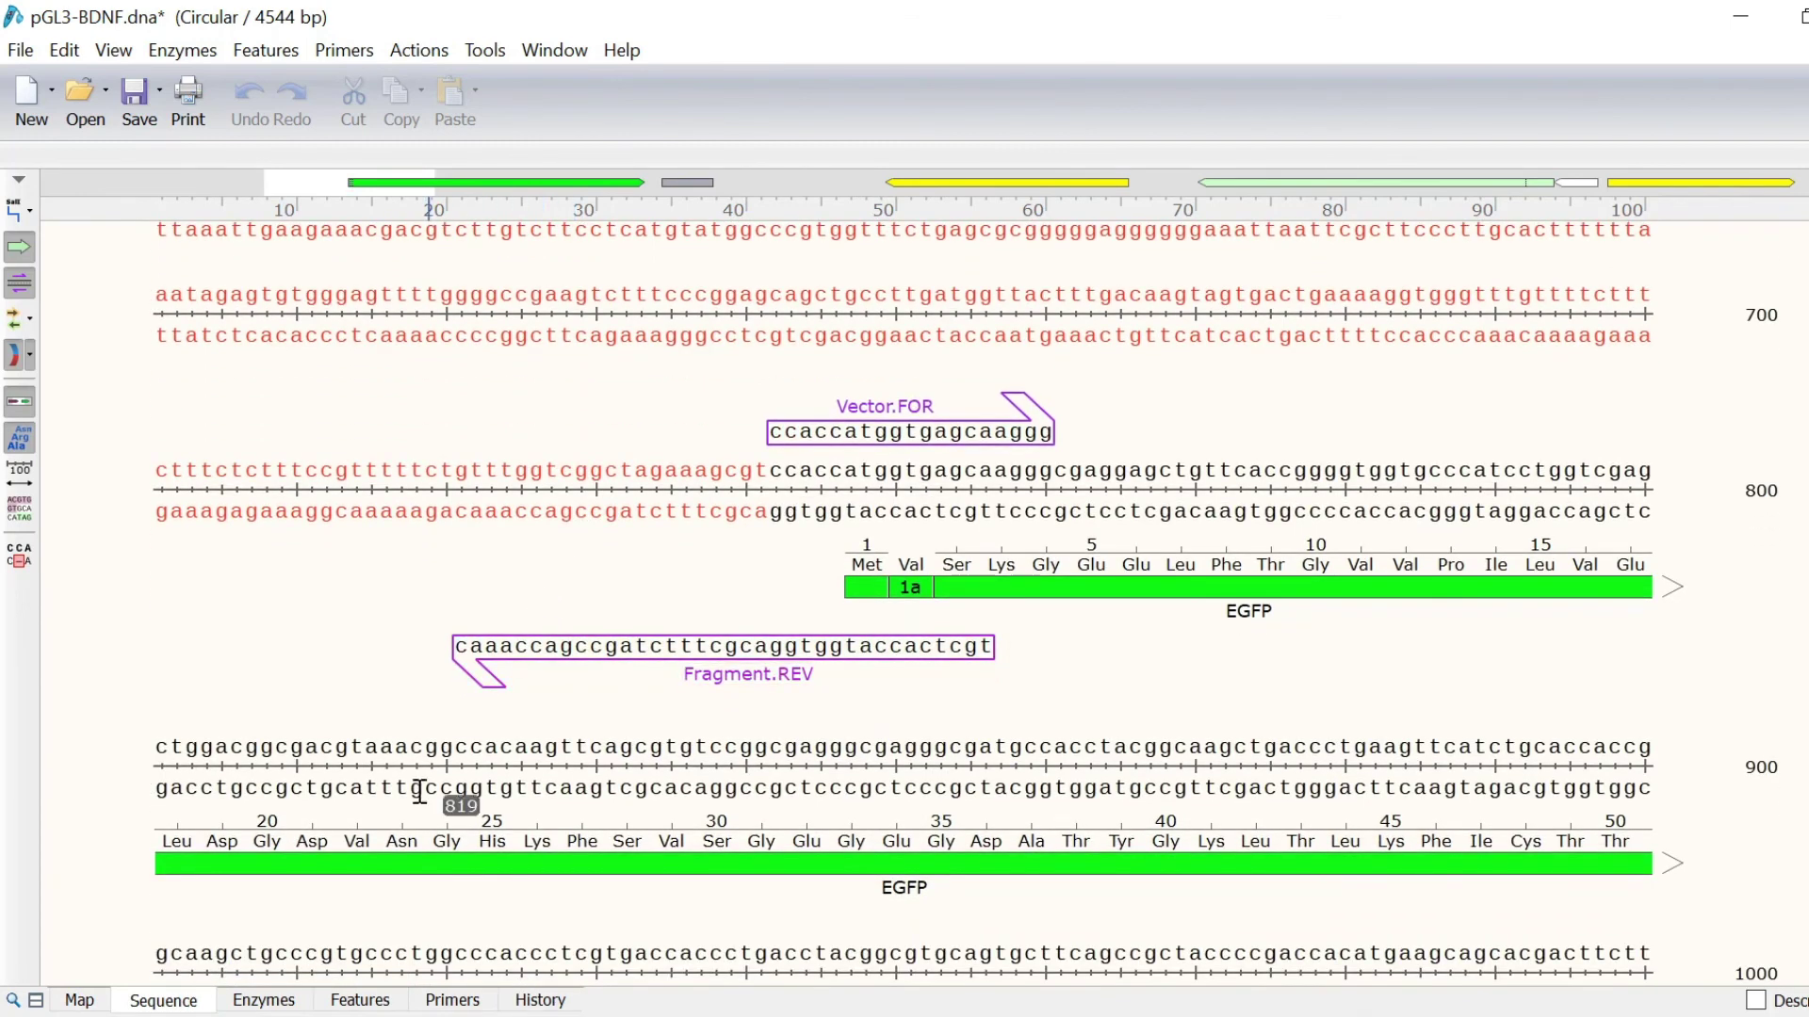
pyautogui.click(443, 1002)
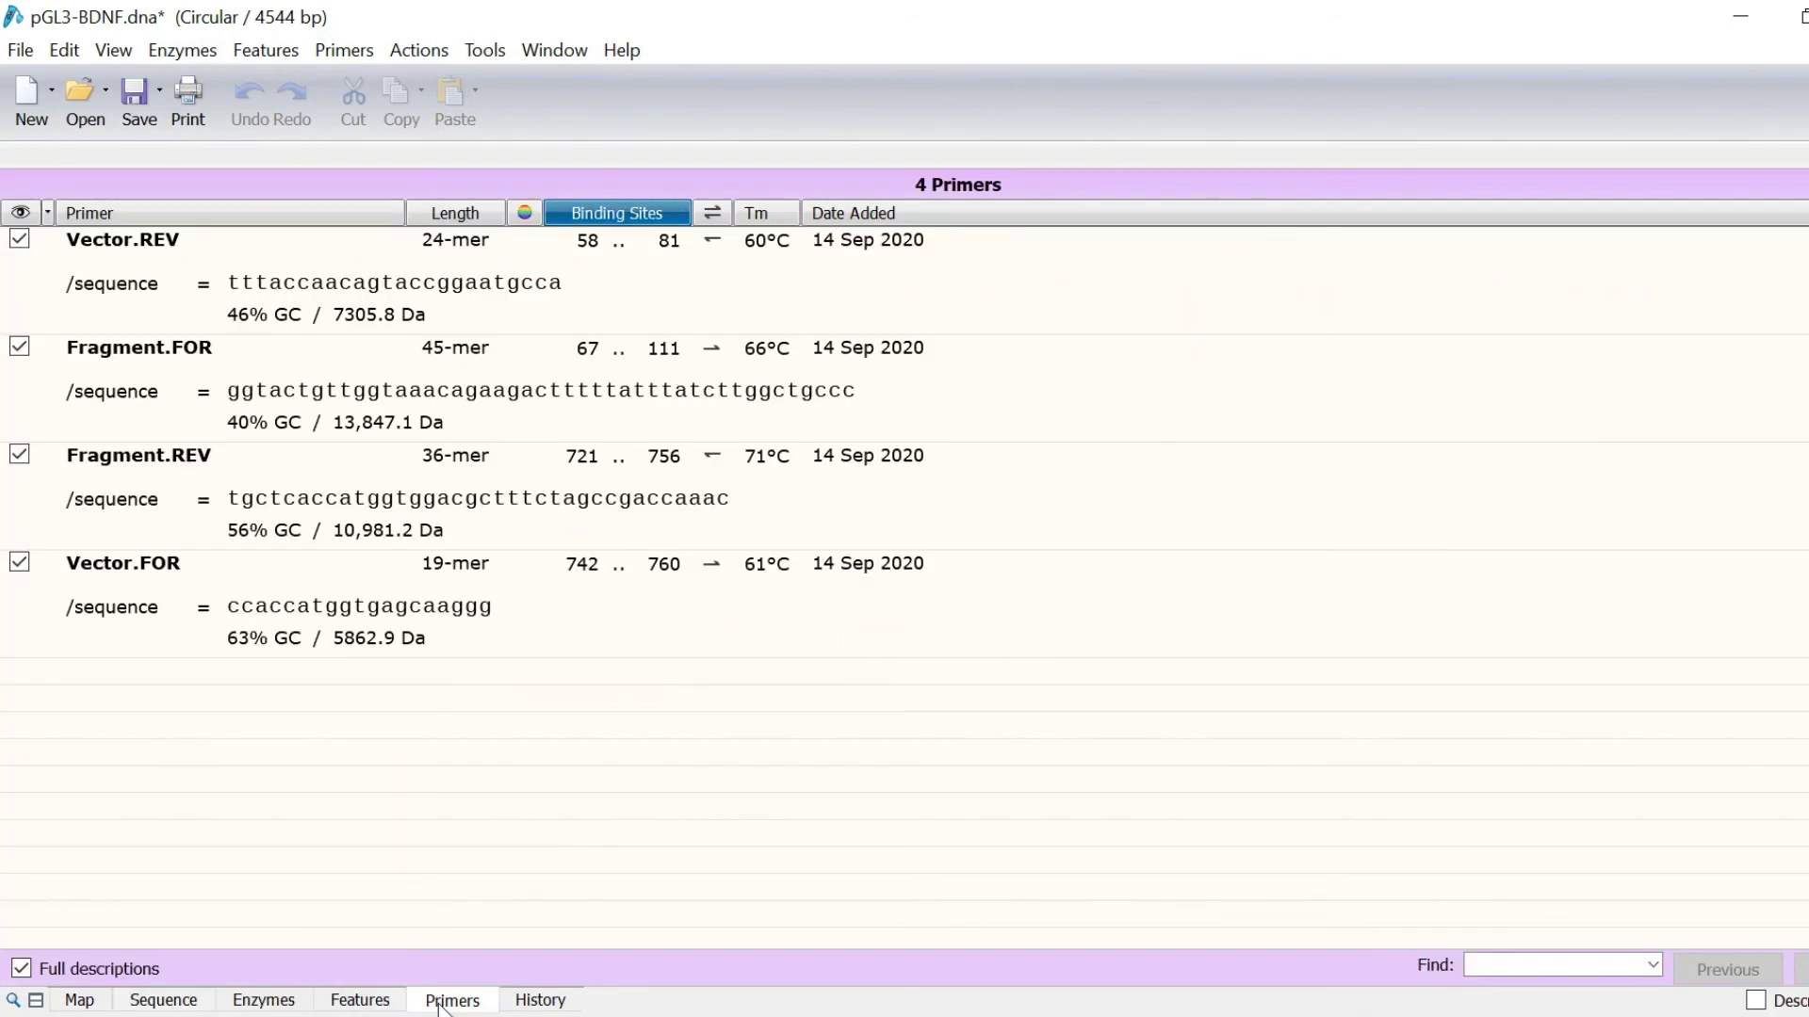
pyautogui.click(540, 1000)
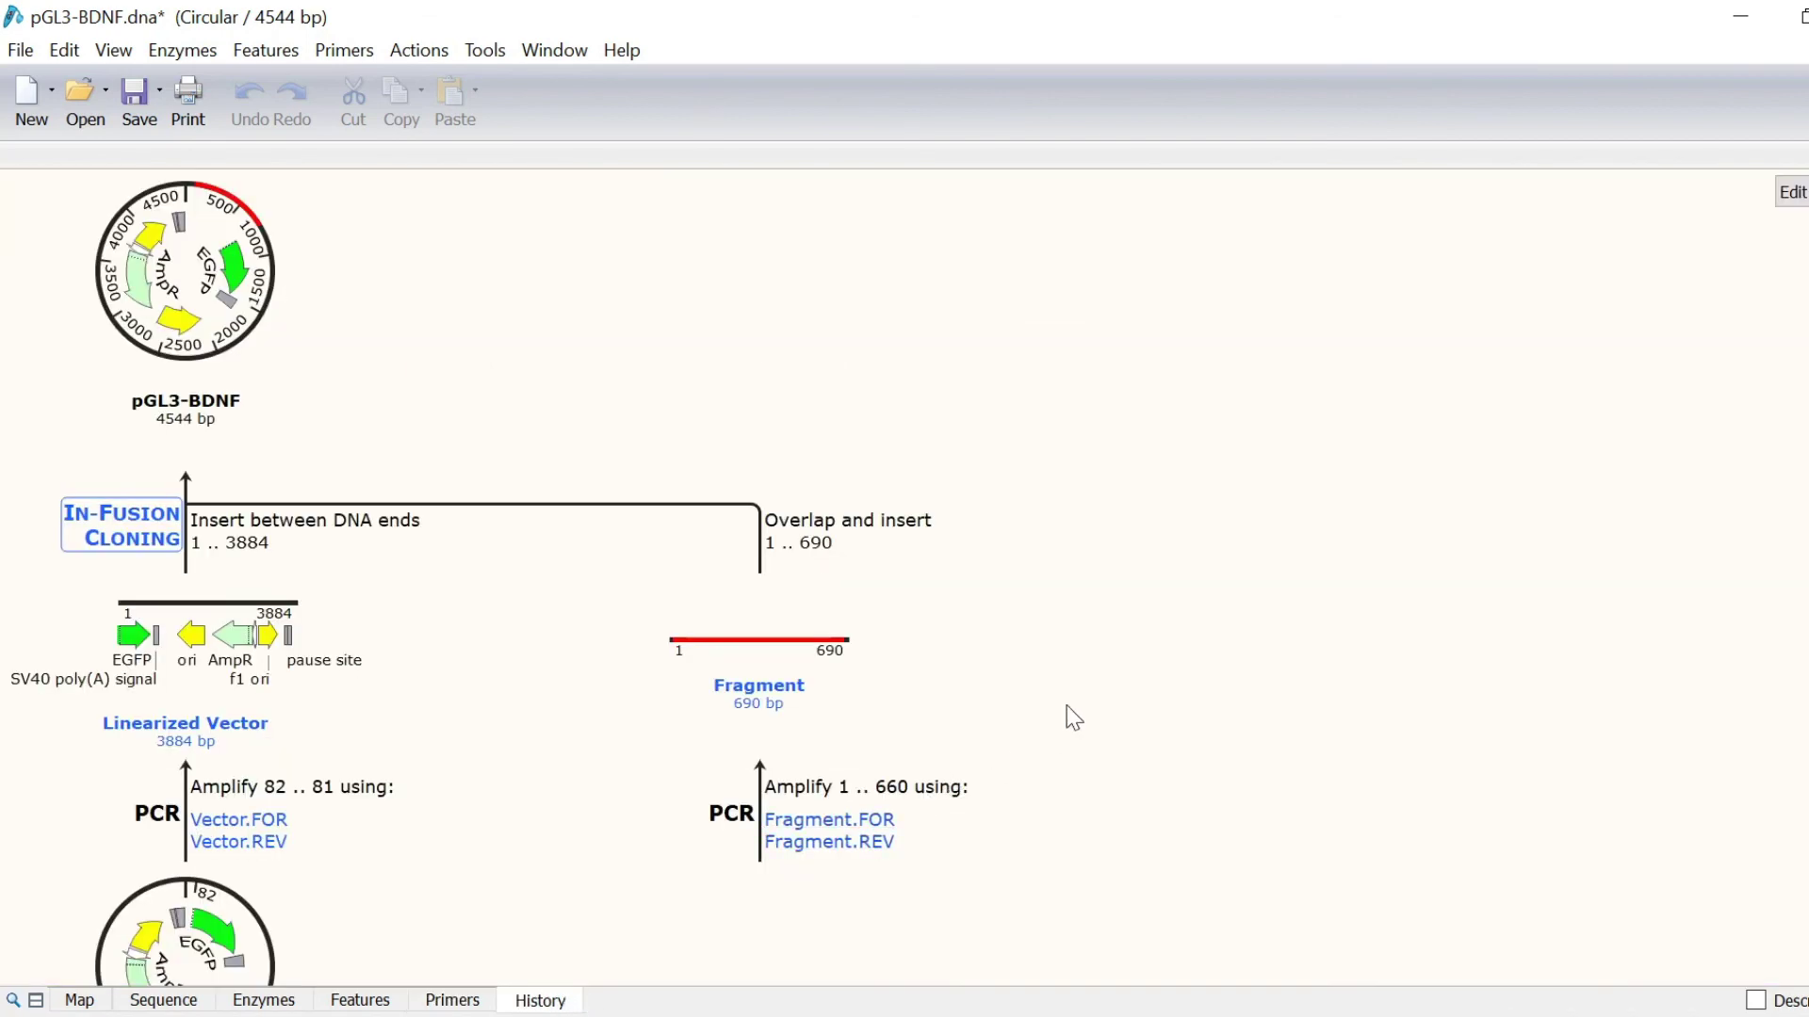
pyautogui.scroll(-3, 1074, 719)
pyautogui.scroll(3, 1074, 719)
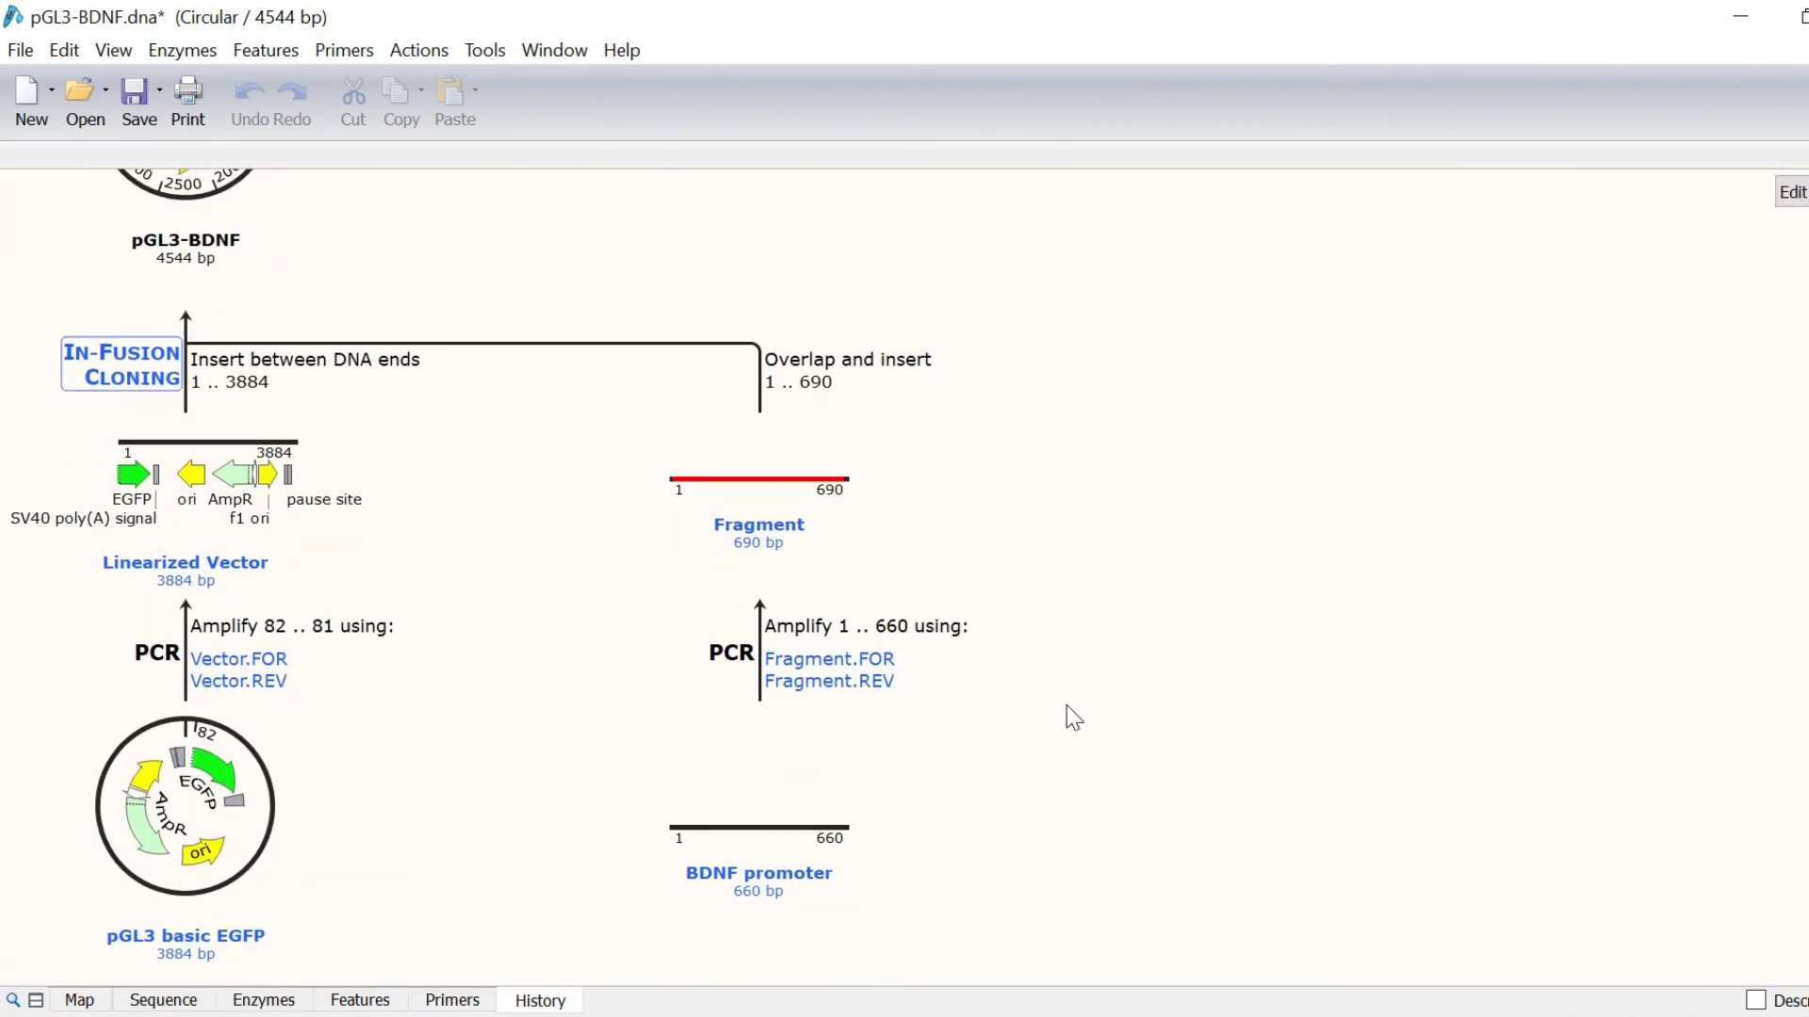